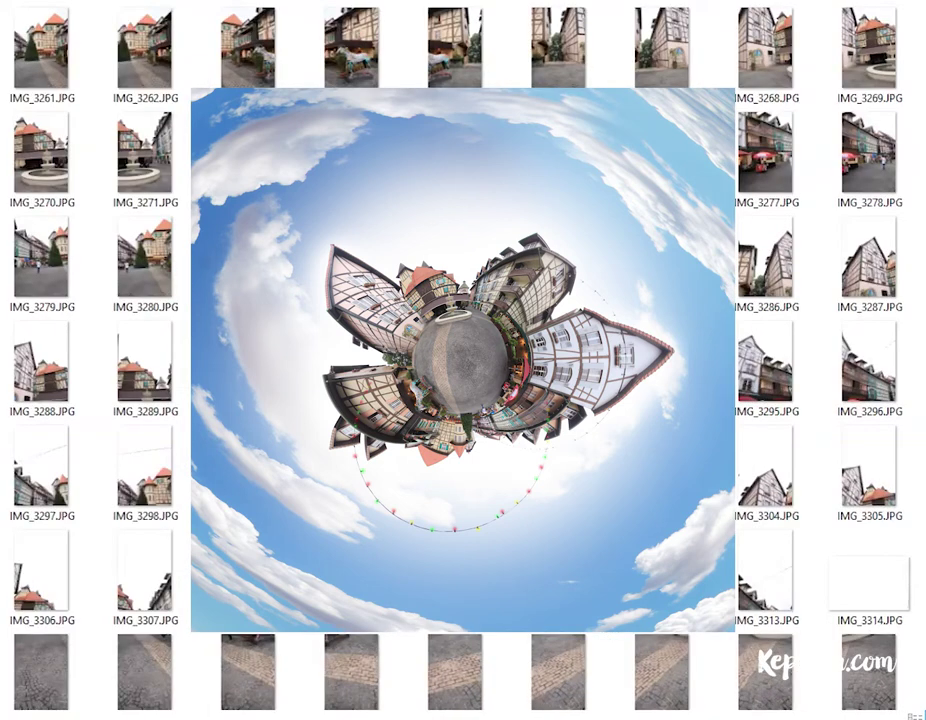
# Step: Browse the source photo thumbnails in the folder and preview IMG_3261.JPG at full size
pyautogui.scroll(-2, 460, 400)
pyautogui.scroll(2, 460, 400)
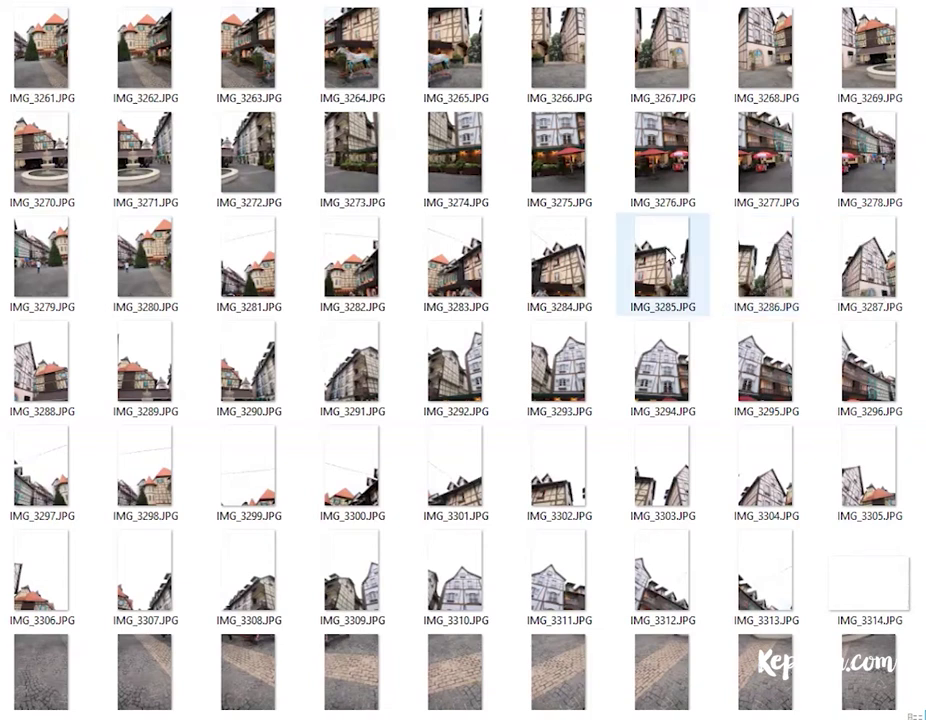
pyautogui.scroll(-3, 556, 294)
pyautogui.scroll(3, 555, 295)
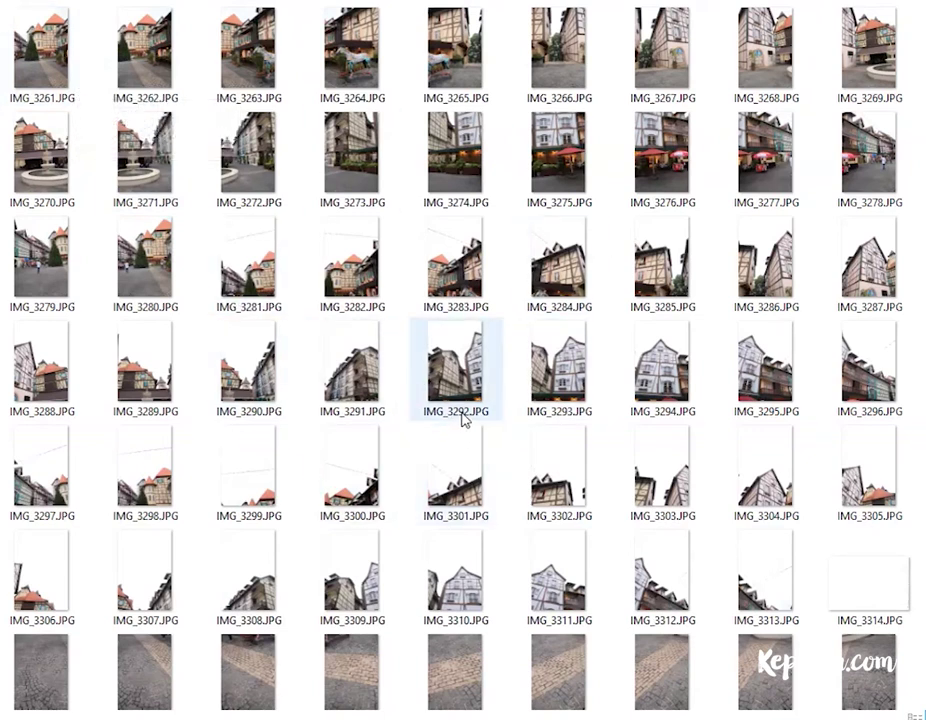
pyautogui.scroll(-2, 300, 470)
pyautogui.scroll(2, 195, 300)
pyautogui.doubleClick(56, 70)
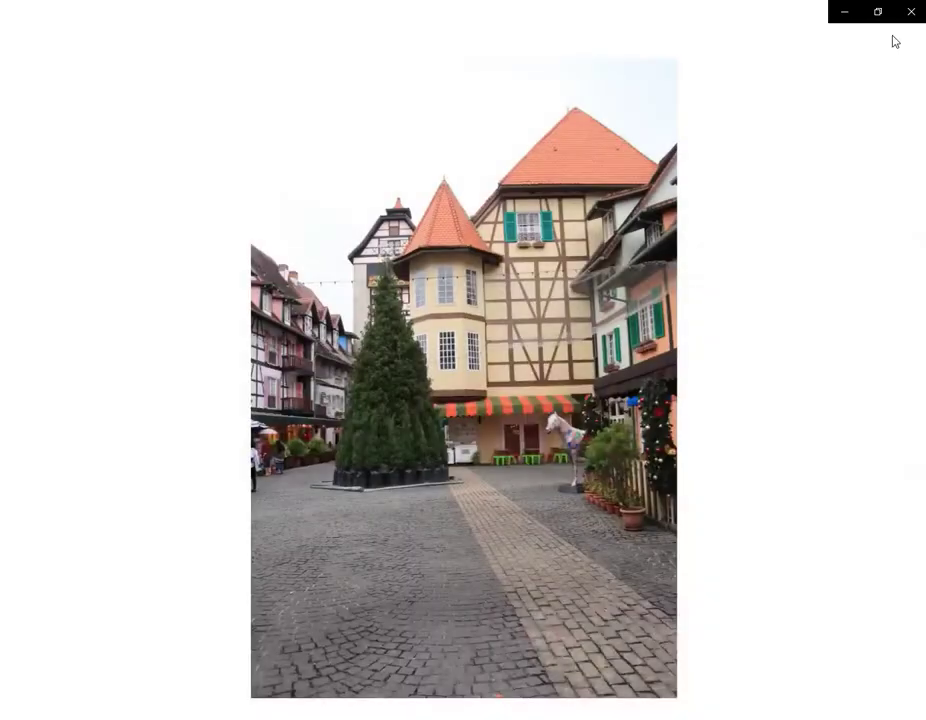
pyautogui.click(908, 10)
# Step: Review the full set of thumbnails and check the file details from IMG_3261.JPG to the last photo, IMG_3333.JPG
pyautogui.scroll(-3, 493, 444)
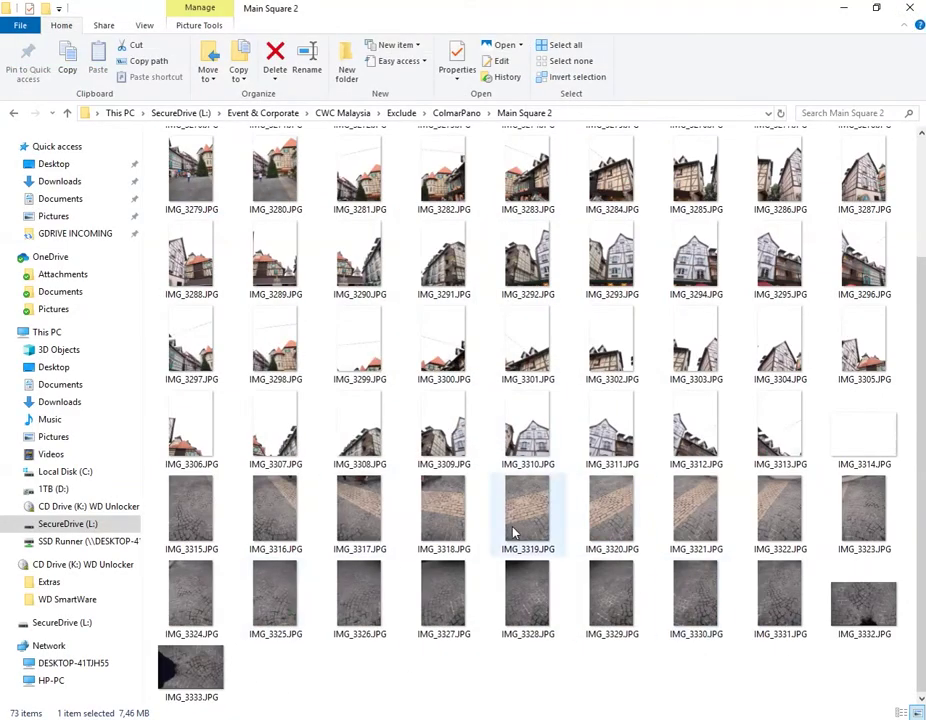
pyautogui.scroll(3, 512, 465)
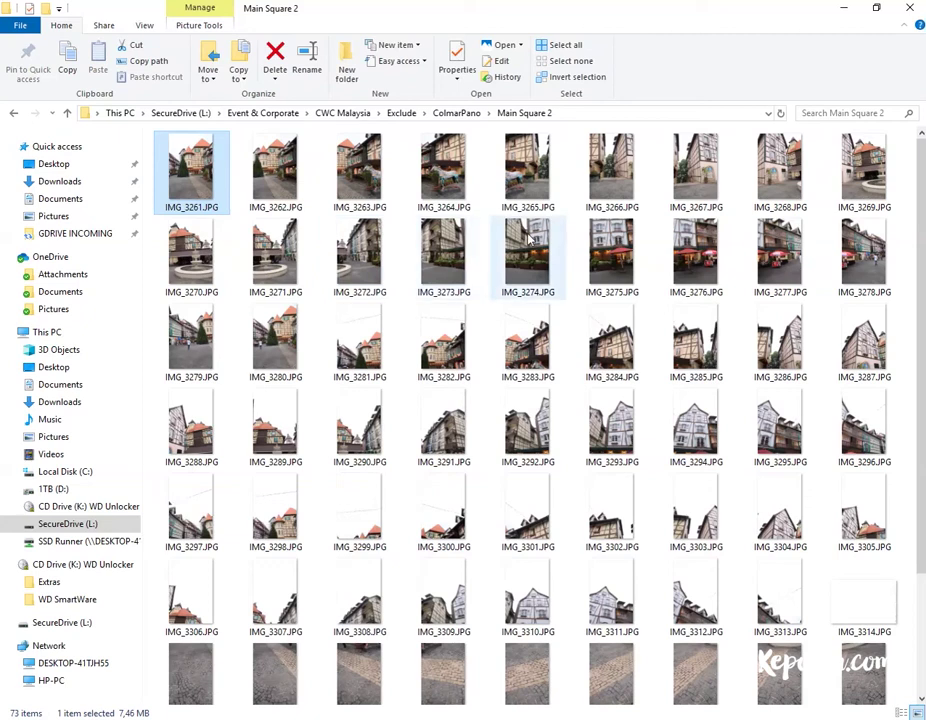
pyautogui.moveTo(505, 250)
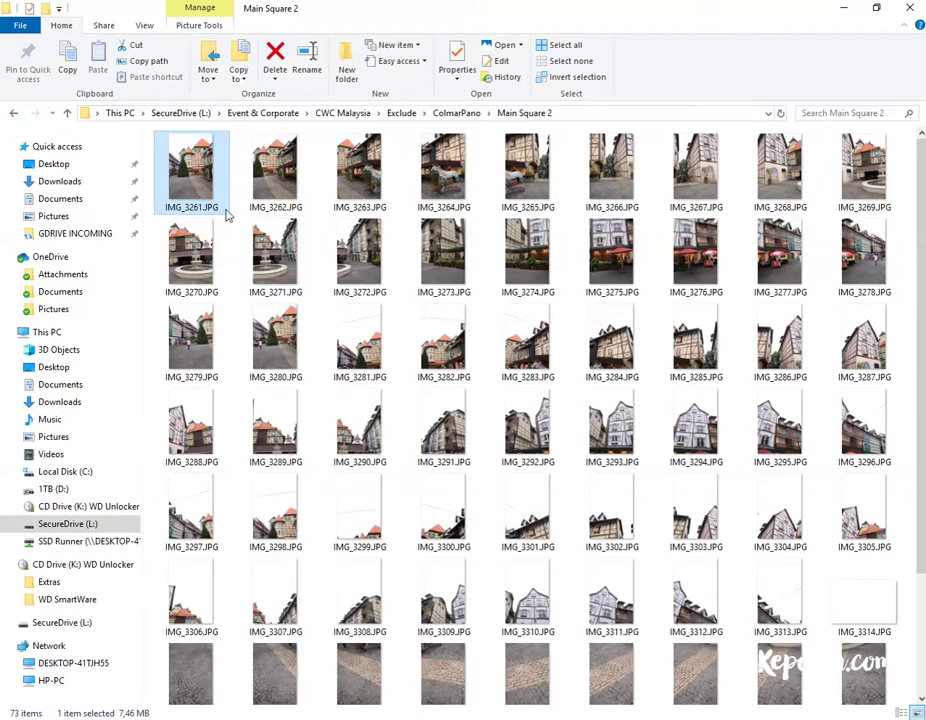
pyautogui.moveTo(227, 215)
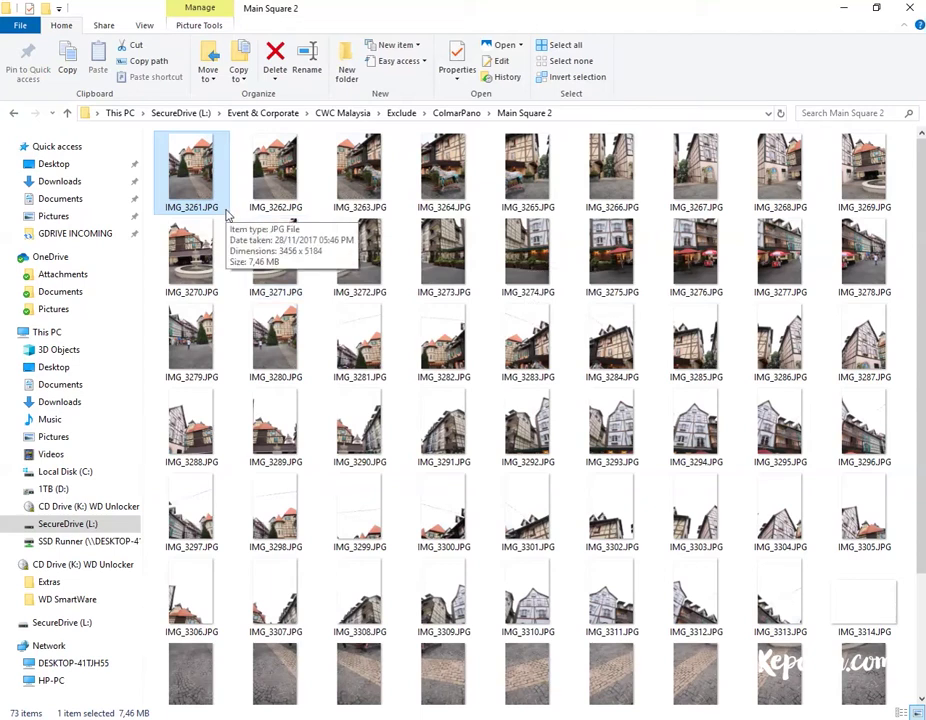
pyautogui.scroll(-2, 506, 260)
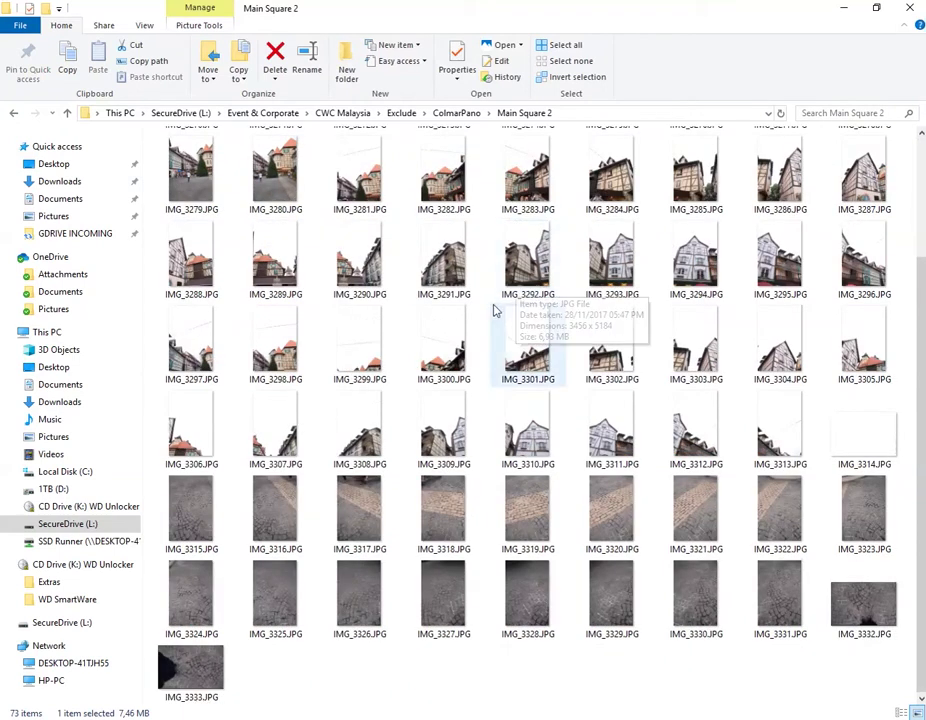
pyautogui.click(214, 666)
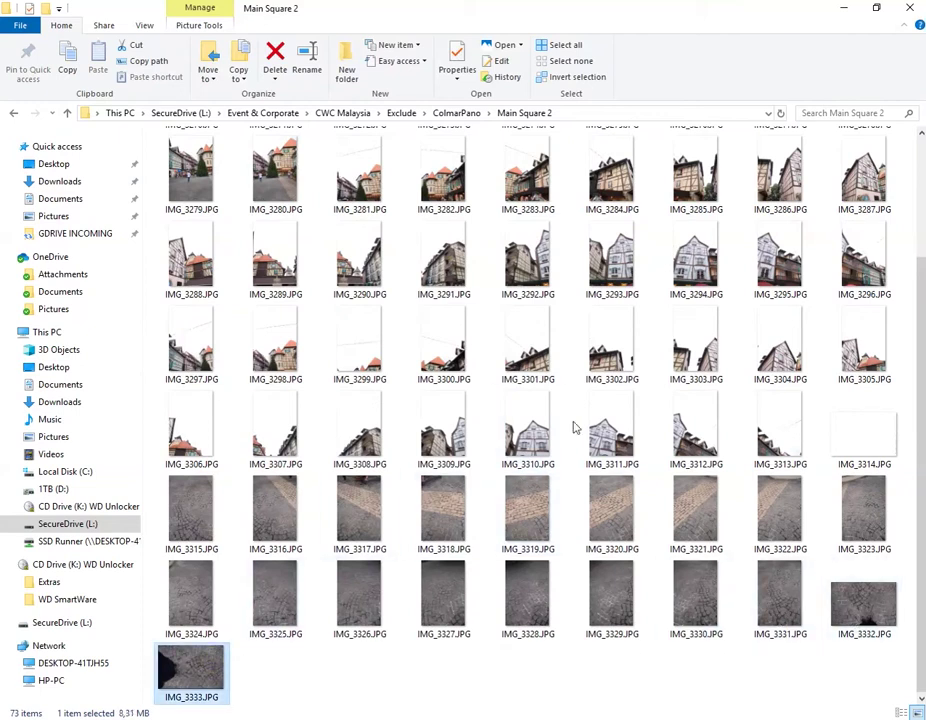
# Step: Open IMG_3261.JPG in the photo viewer and examine the eye-level row of shots through IMG_3280.JPG
pyautogui.scroll(3, 420, 310)
pyautogui.click(200, 176)
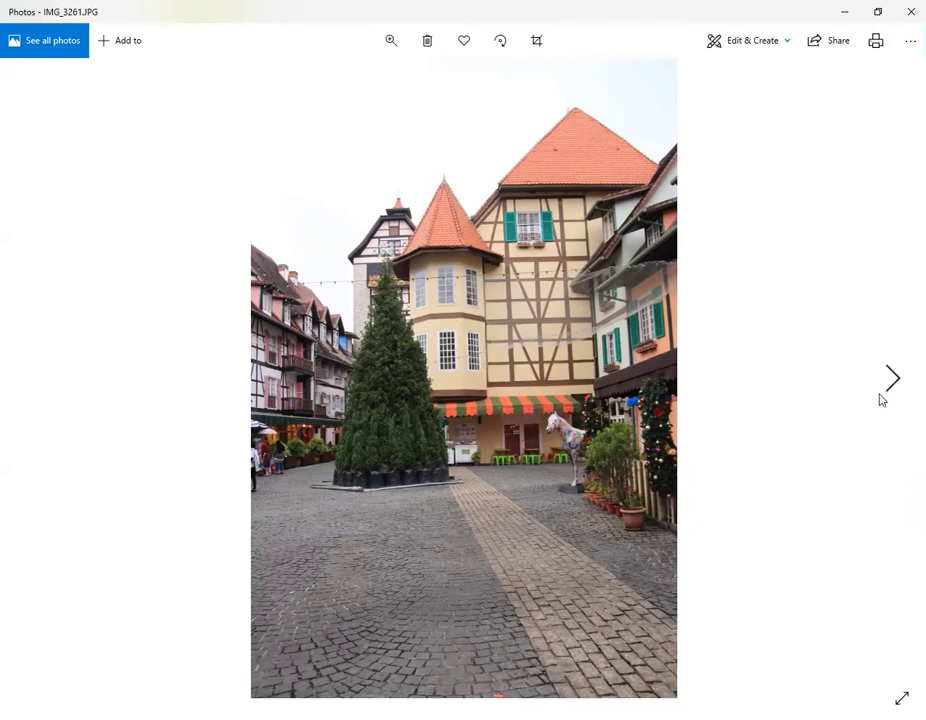
pyautogui.click(884, 388)
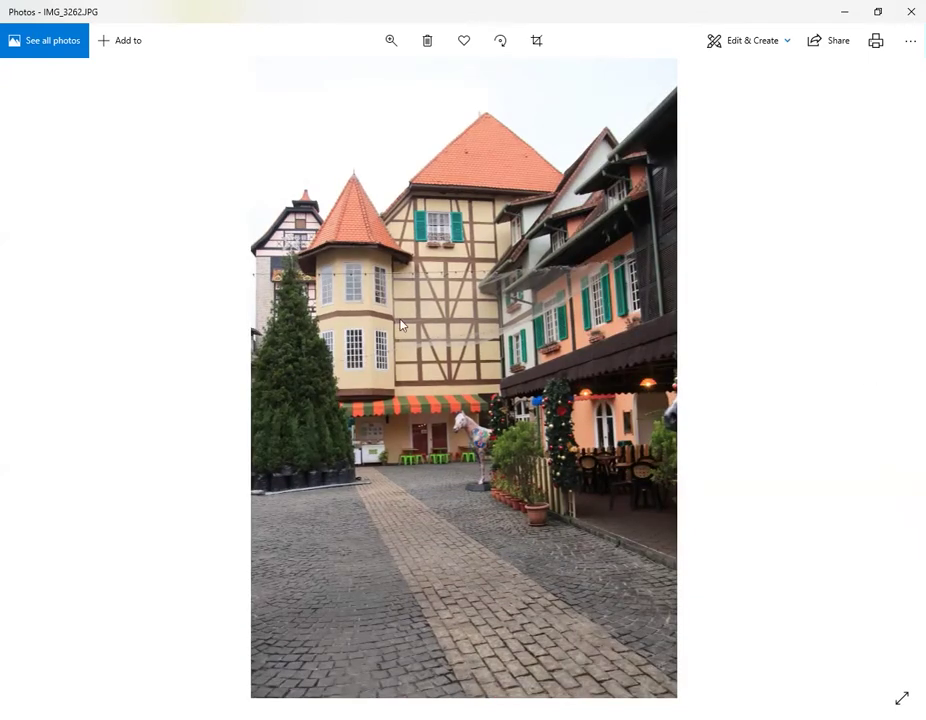
pyautogui.click(890, 378)
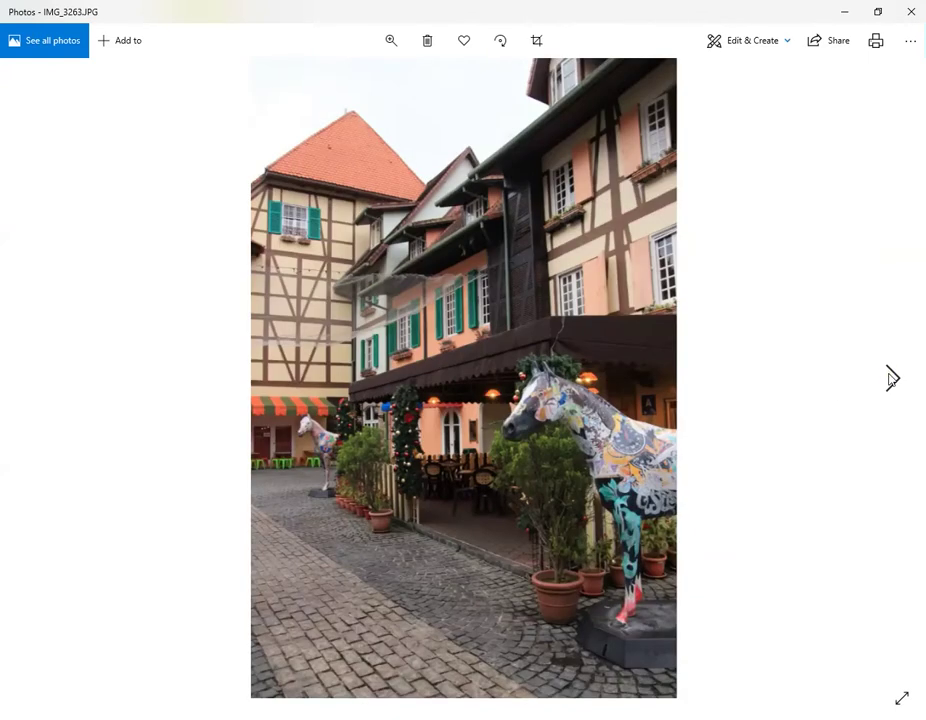
pyautogui.click(890, 378)
pyautogui.click(890, 378)
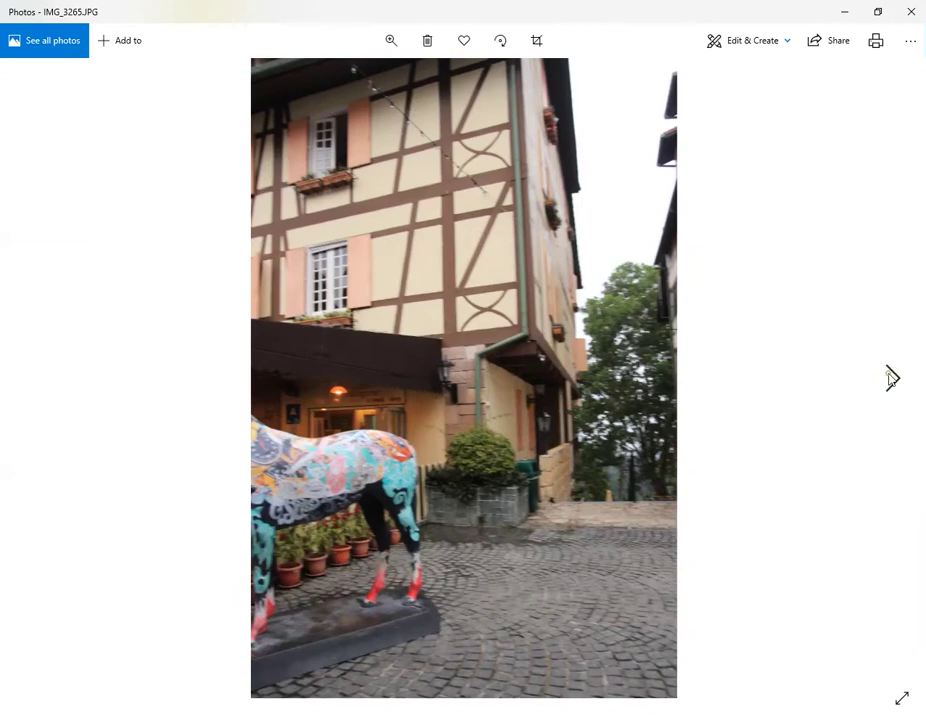
pyautogui.click(890, 378)
pyautogui.click(890, 378)
pyautogui.doubleClick(890, 378)
pyautogui.click(890, 378)
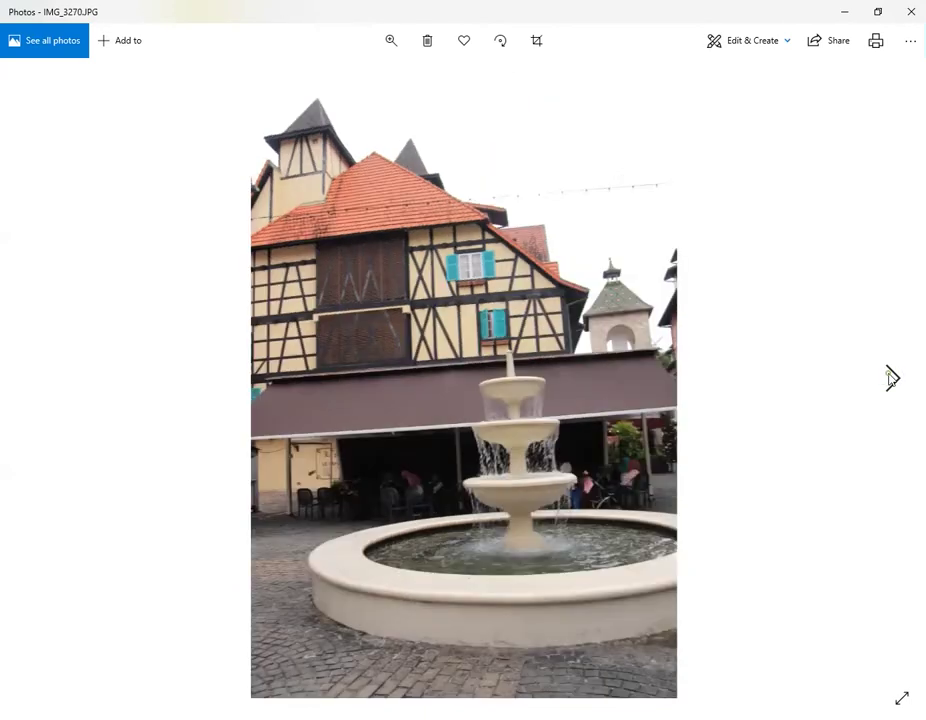
pyautogui.click(890, 378)
pyautogui.click(890, 378)
pyautogui.click(890, 378)
pyautogui.click(890, 378)
pyautogui.click(890, 378)
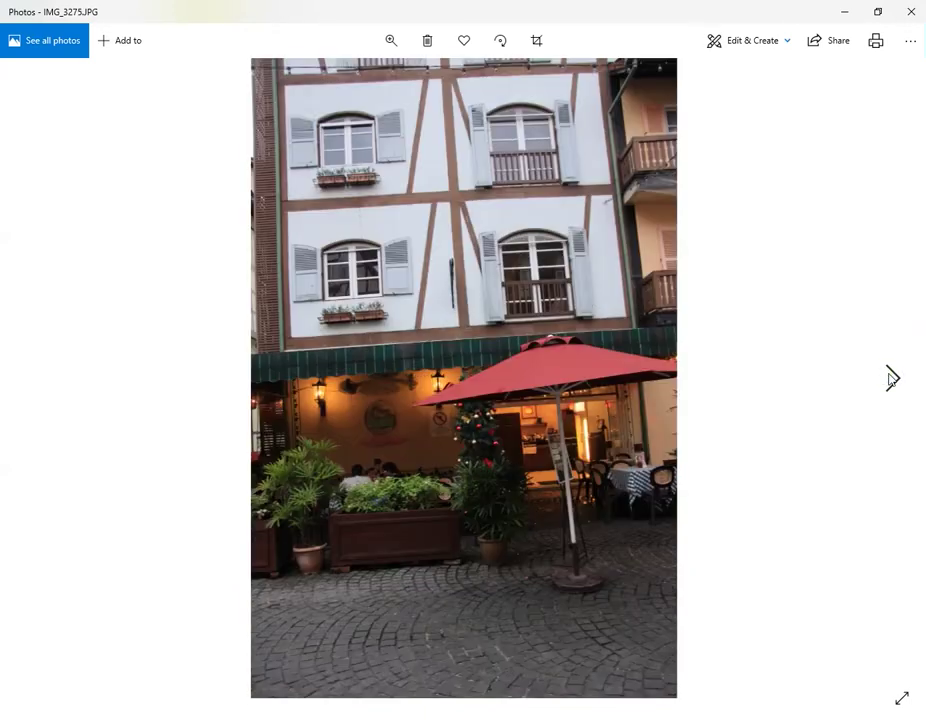
pyautogui.click(890, 378)
pyautogui.click(890, 378)
pyautogui.click(890, 378)
pyautogui.click(890, 378)
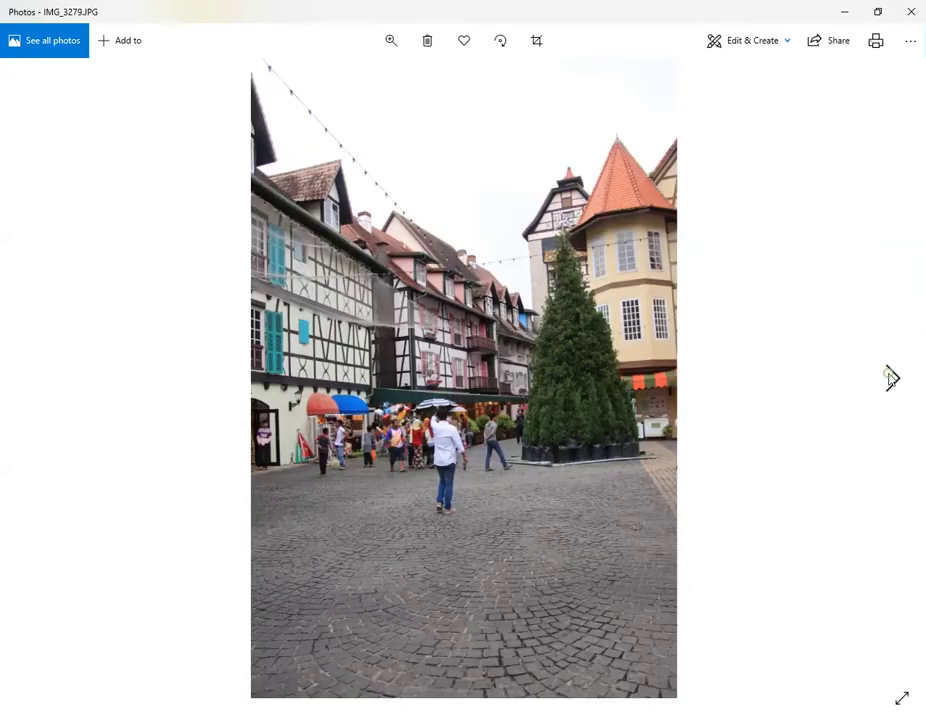
pyautogui.click(890, 378)
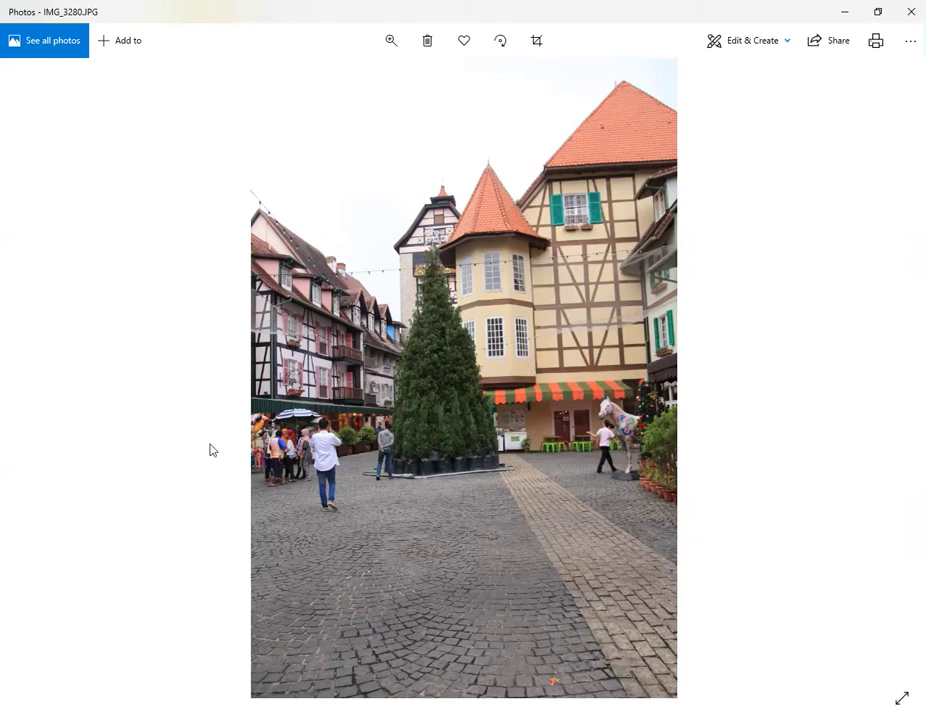
# Step: Examine the second row of shots, tilted upward, from IMG_3281.JPG through IMG_3298.JPG
pyautogui.click(895, 382)
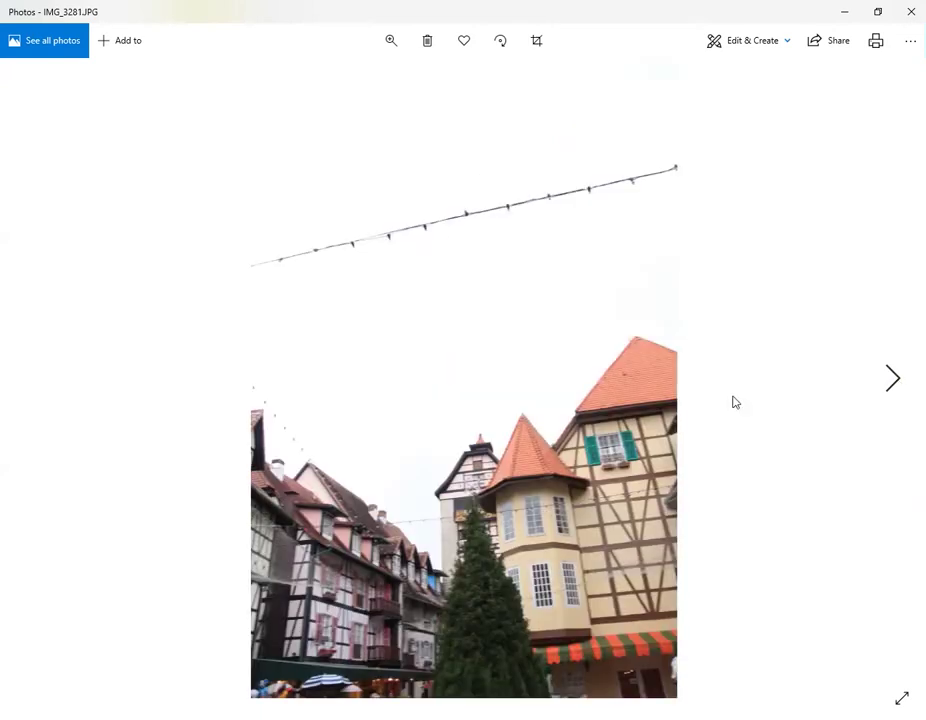
pyautogui.click(893, 377)
pyautogui.click(893, 377)
pyautogui.click(893, 377)
pyautogui.click(893, 377)
pyautogui.click(893, 377)
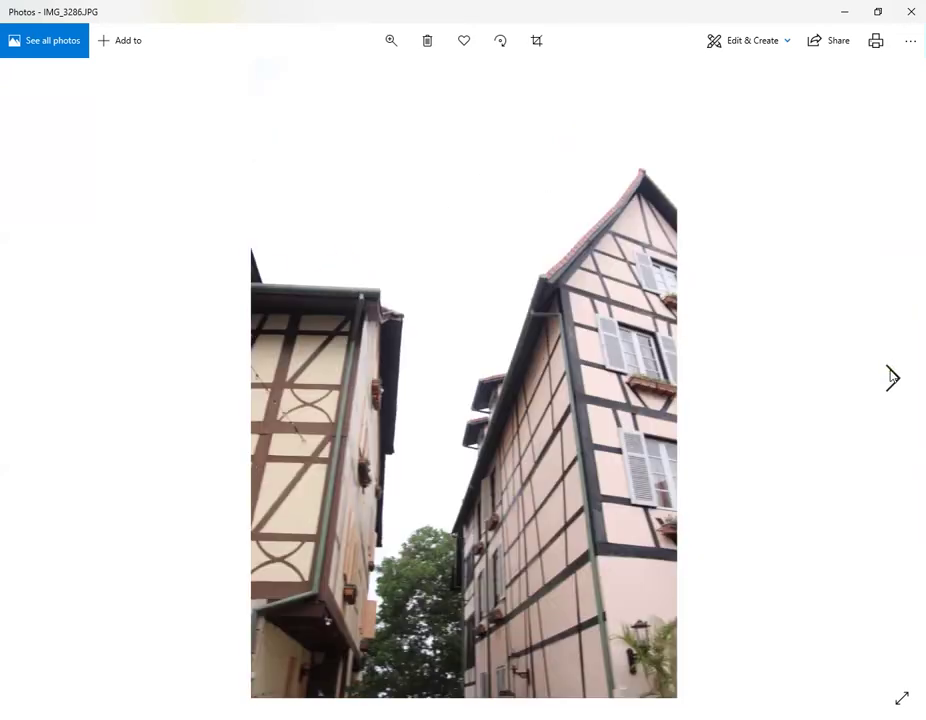
pyautogui.click(893, 377)
pyautogui.click(893, 377)
pyautogui.click(893, 377)
pyautogui.click(893, 377)
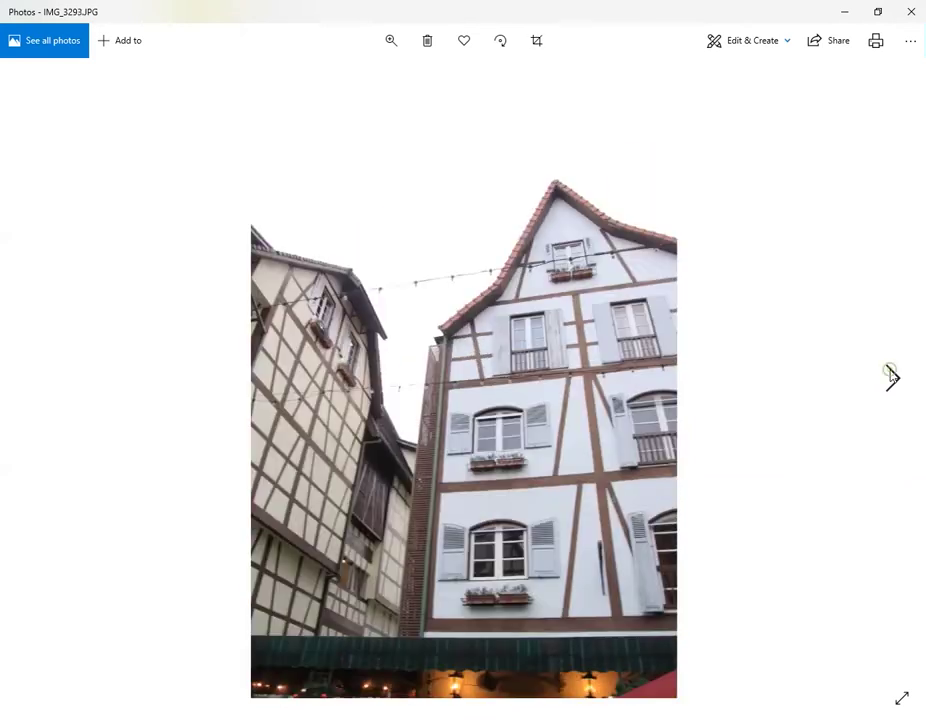
pyautogui.click(891, 376)
pyautogui.click(891, 376)
pyautogui.click(891, 376)
pyautogui.click(891, 376)
pyautogui.click(891, 376)
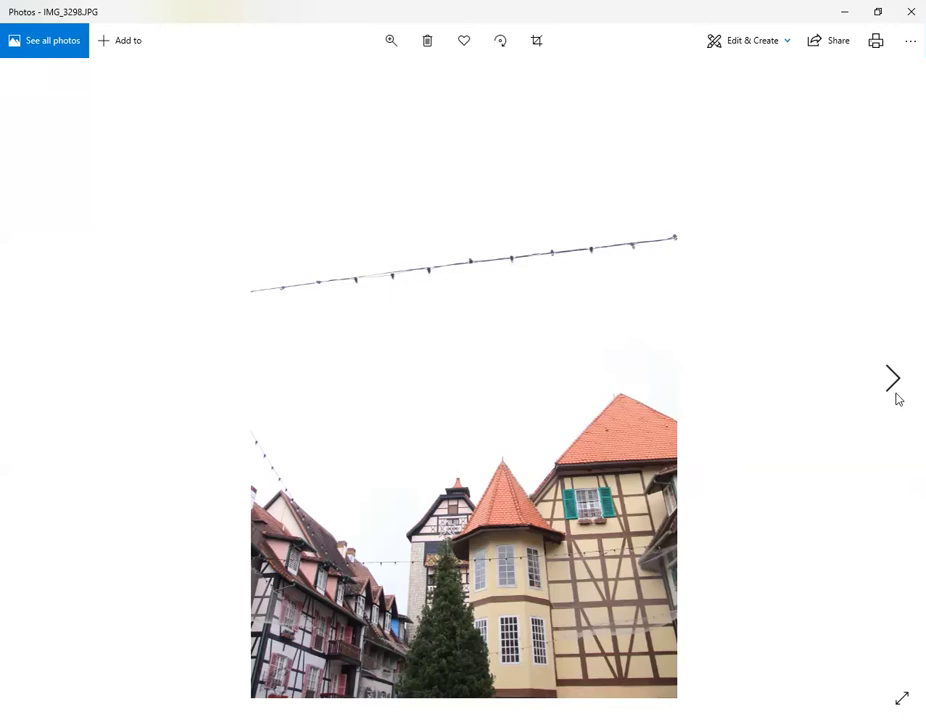
# Step: Examine the higher-tilted row of shots from IMG_3299.JPG up to the first ground shot, IMG_3315.JPG
pyautogui.click(896, 396)
pyautogui.click(896, 396)
pyautogui.click(896, 396)
pyautogui.click(897, 398)
pyautogui.click(897, 398)
pyautogui.click(897, 398)
pyautogui.click(897, 398)
pyautogui.click(897, 398)
pyautogui.click(897, 398)
pyautogui.click(897, 398)
pyautogui.click(897, 398)
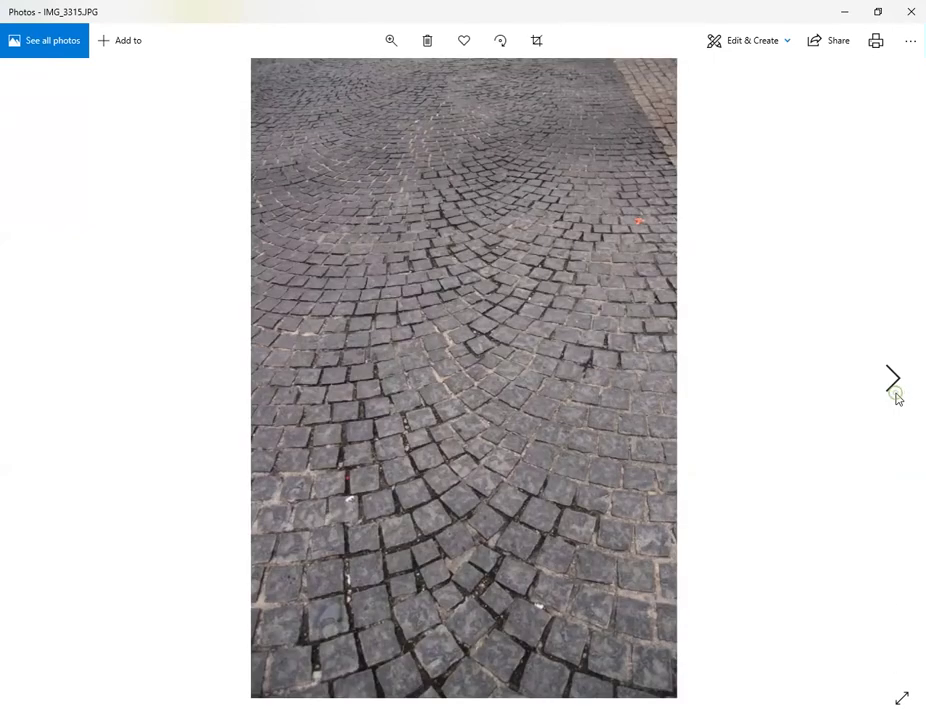
# Step: Go back to IMG_3313.JPG and compare it with the sky shot IMG_3314.JPG
pyautogui.click(22, 376)
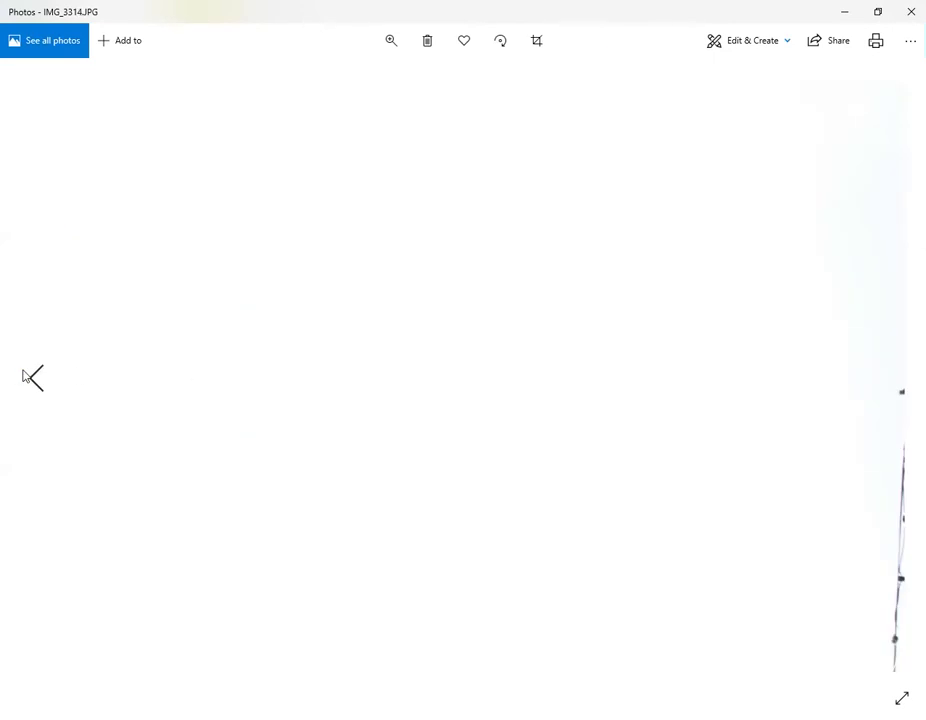
pyautogui.click(22, 376)
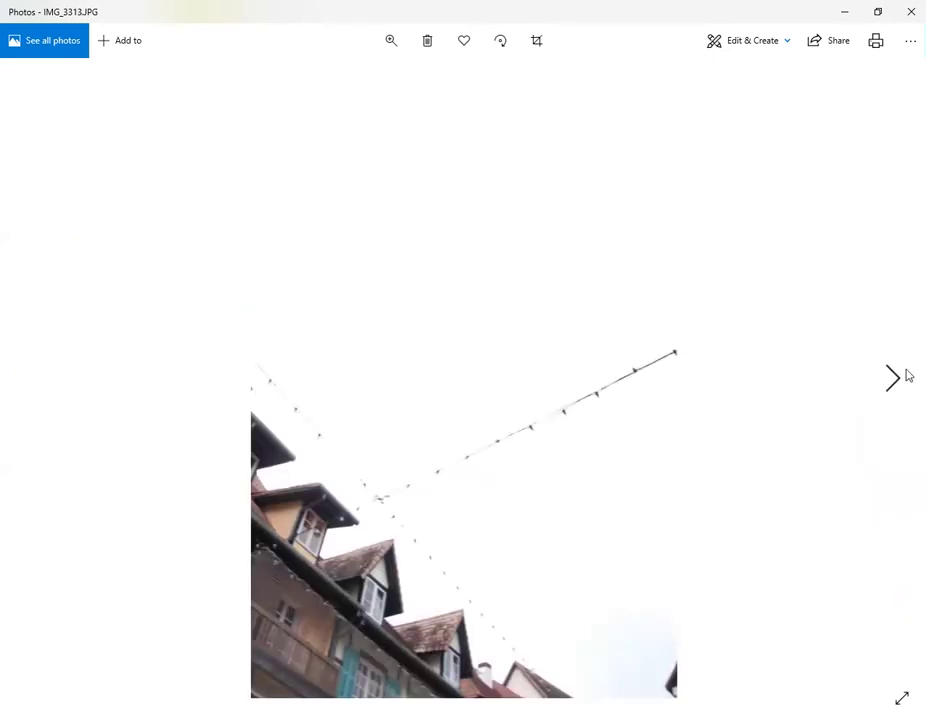
pyautogui.click(906, 376)
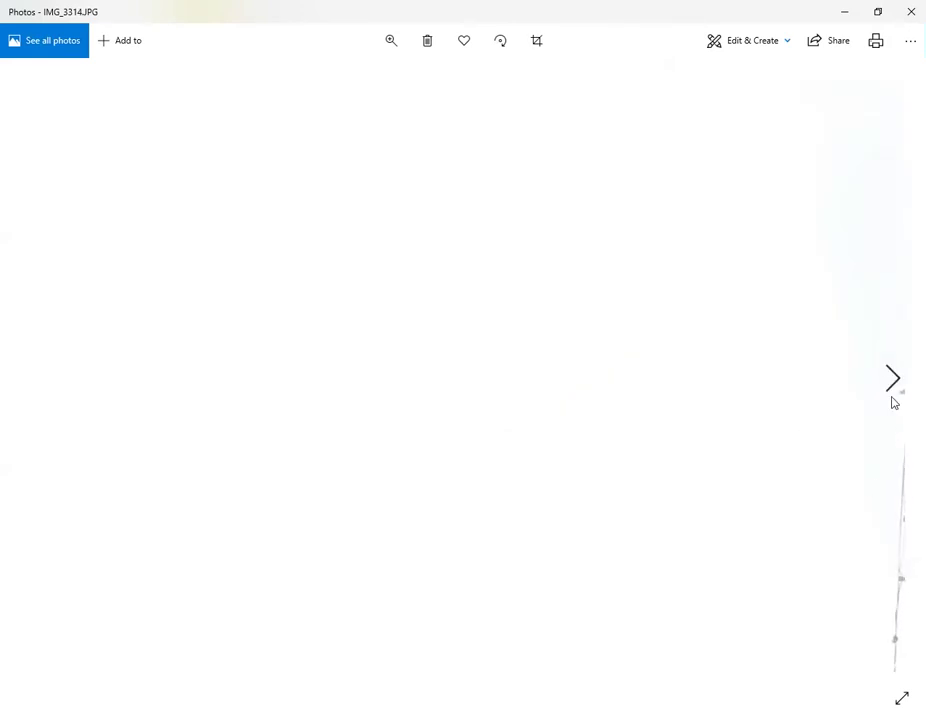
# Step: Examine the ground shots from IMG_3315.JPG to IMG_3332.JPG and compare the straight-down shot IMG_3332.JPG with IMG_3331.JPG
pyautogui.click(894, 400)
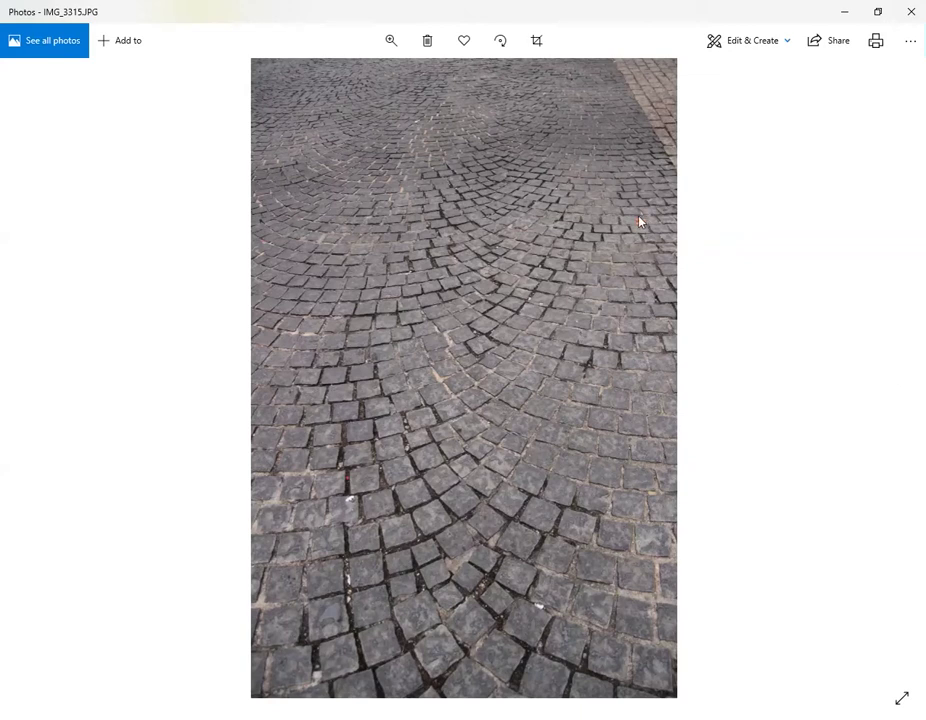
pyautogui.click(893, 398)
pyautogui.click(894, 400)
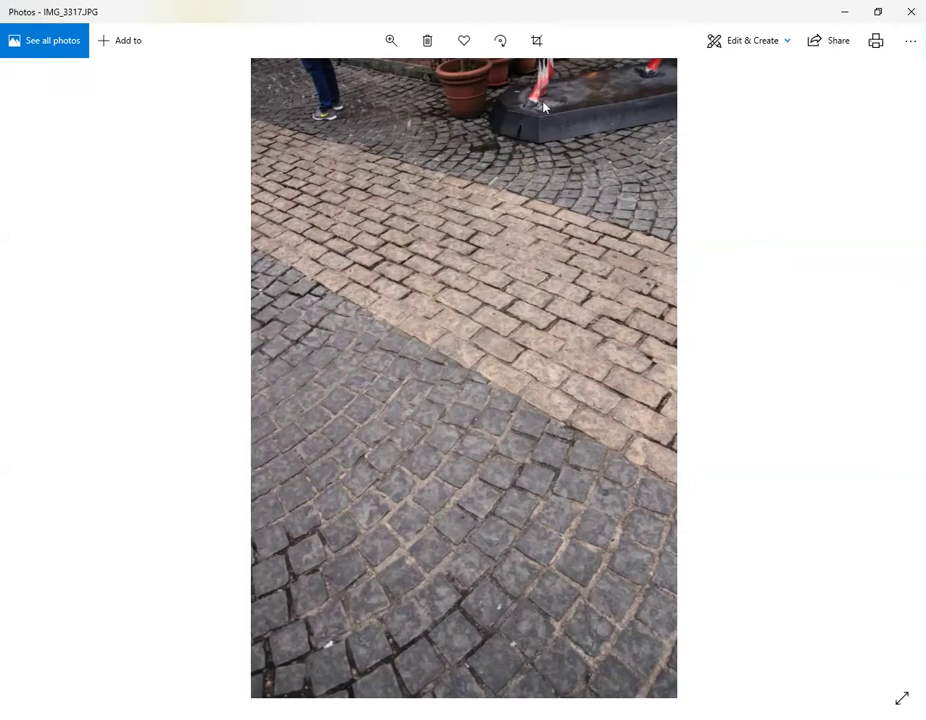
pyautogui.click(885, 389)
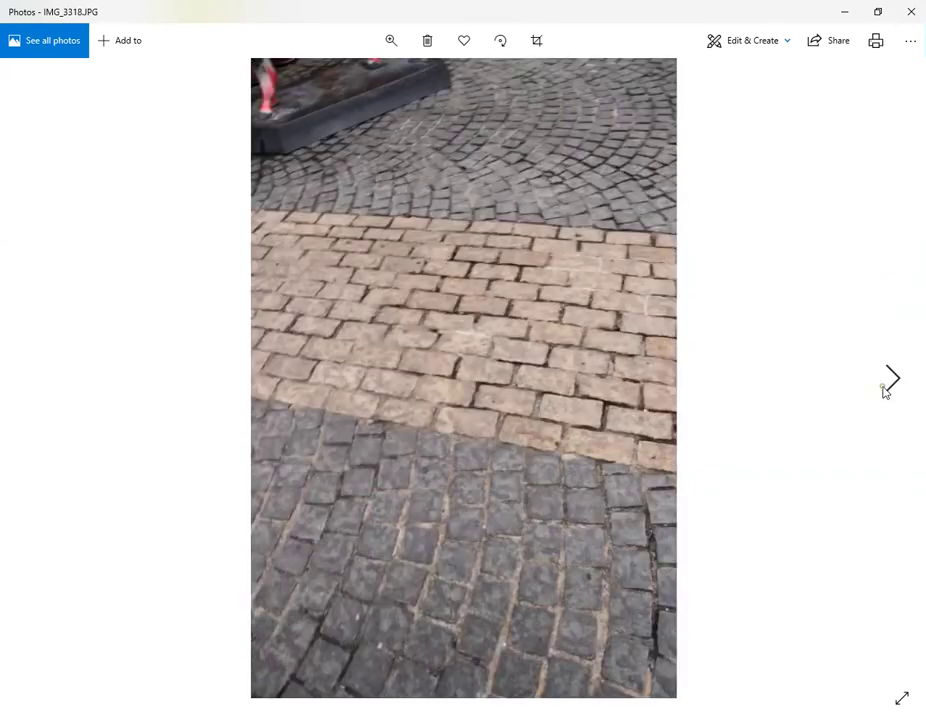
pyautogui.click(884, 392)
pyautogui.click(884, 392)
pyautogui.click(884, 392)
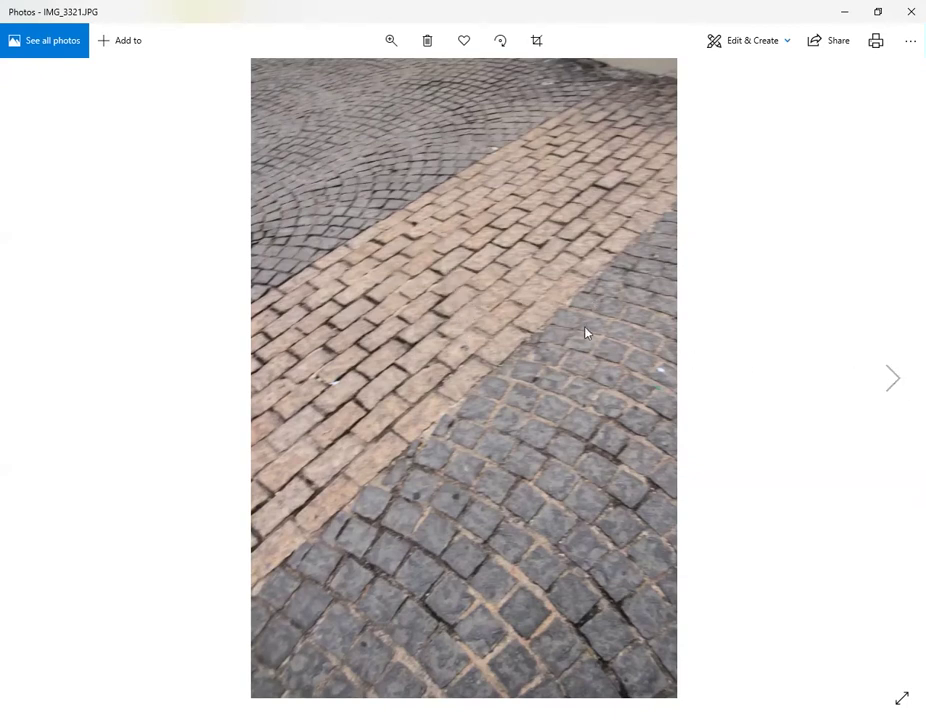
pyautogui.click(893, 378)
pyautogui.click(893, 378)
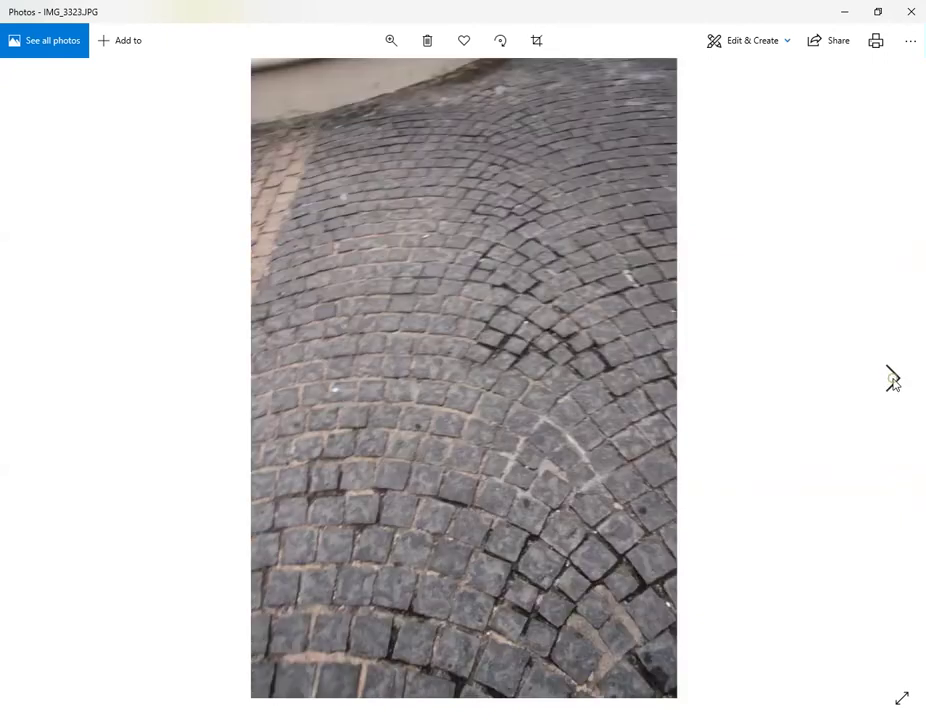
pyautogui.click(893, 378)
pyautogui.click(893, 378)
pyautogui.click(893, 378)
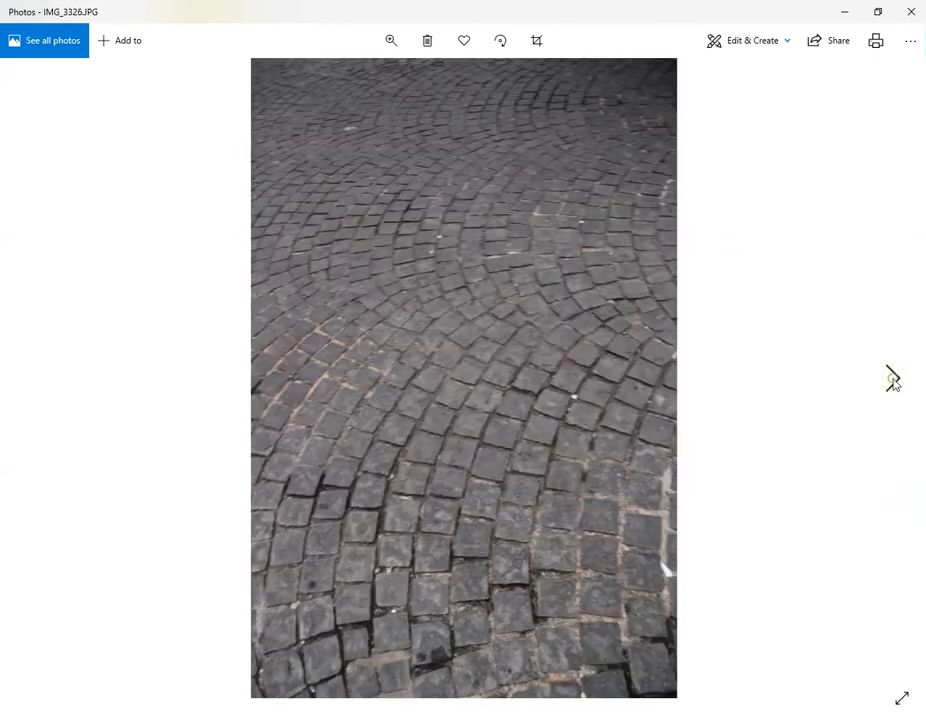
pyautogui.click(893, 378)
pyautogui.click(893, 378)
pyautogui.click(893, 378)
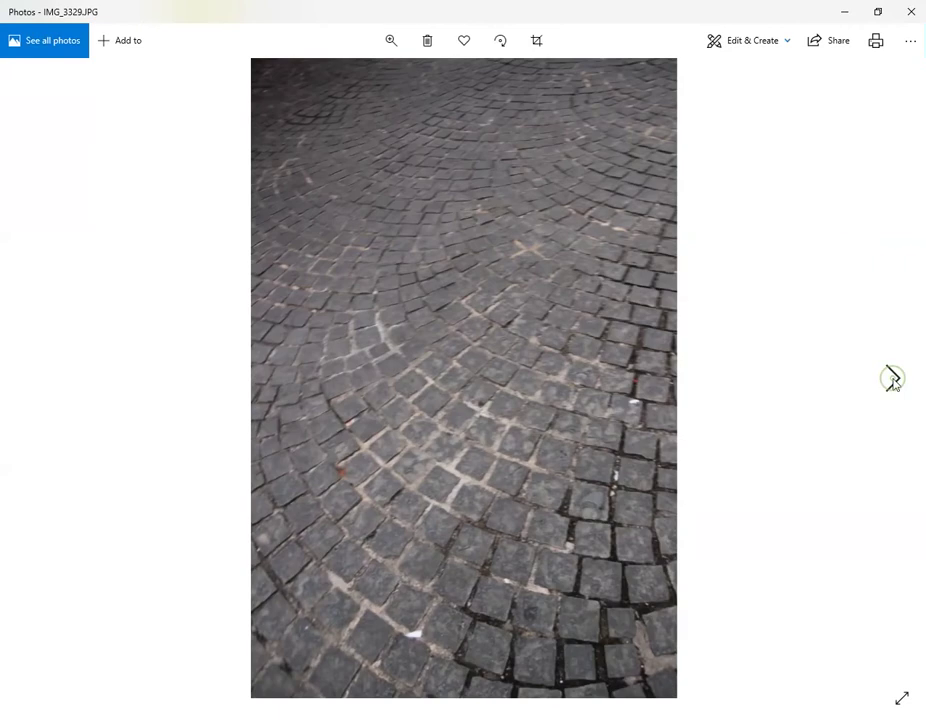
pyautogui.click(893, 378)
pyautogui.click(893, 378)
pyautogui.click(893, 378)
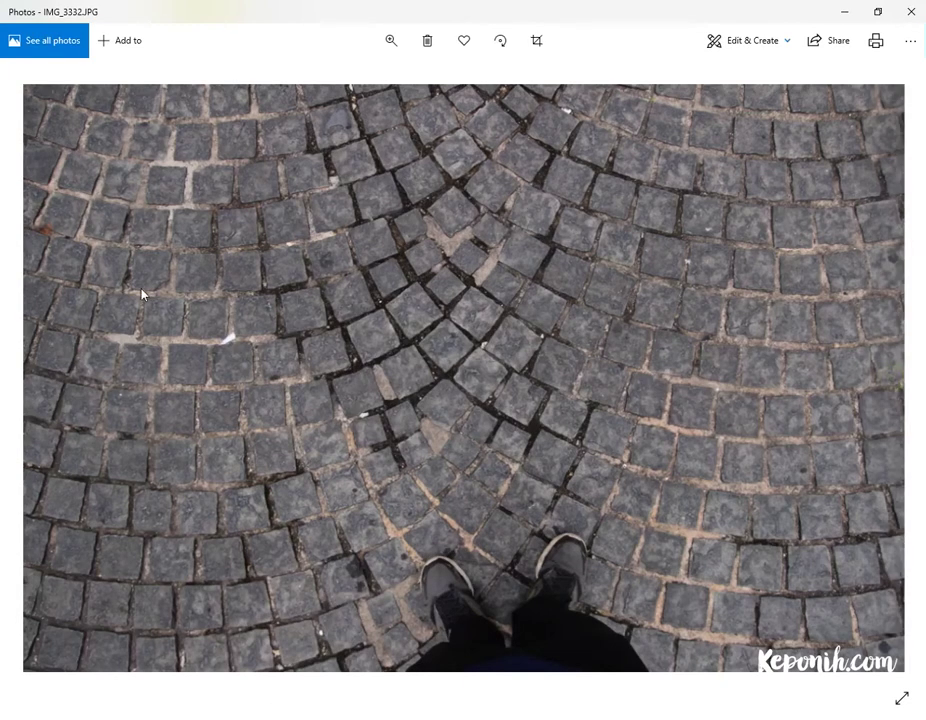
pyautogui.click(30, 379)
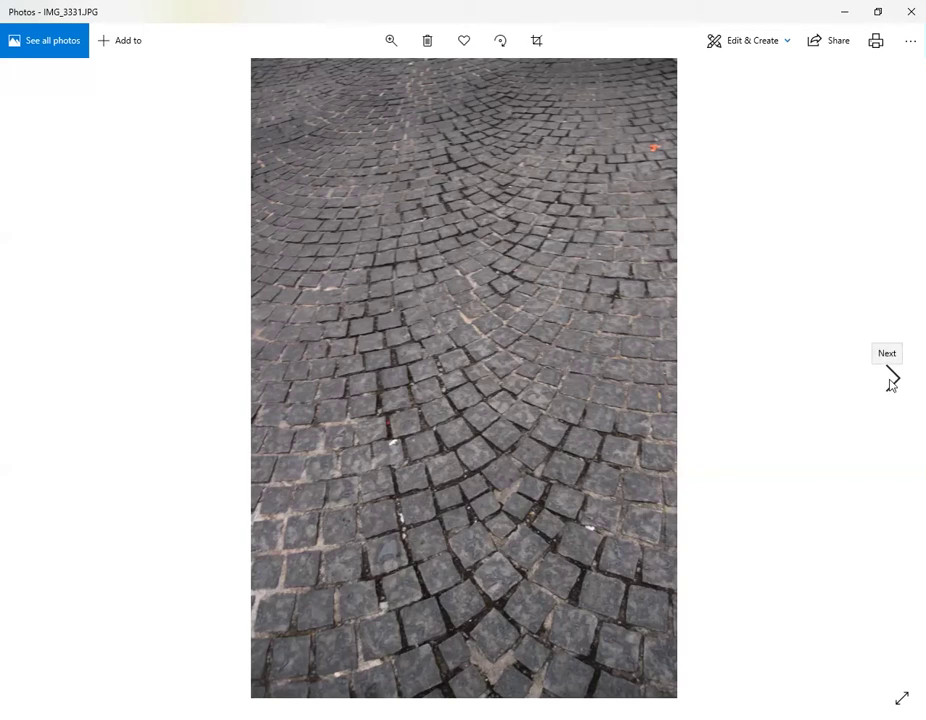
pyautogui.click(891, 380)
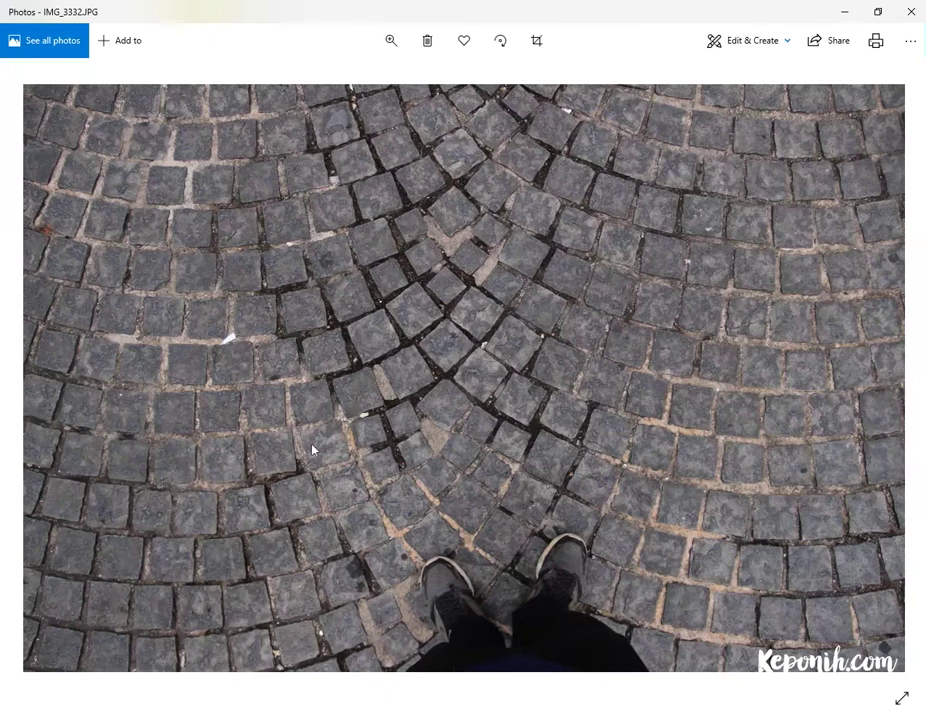
# Step: Compare the ground shots IMG_3333.JPG and IMG_3332.JPG, close the photo viewer and look through all the thumbnails in the Main Square 2 folder
pyautogui.click(893, 378)
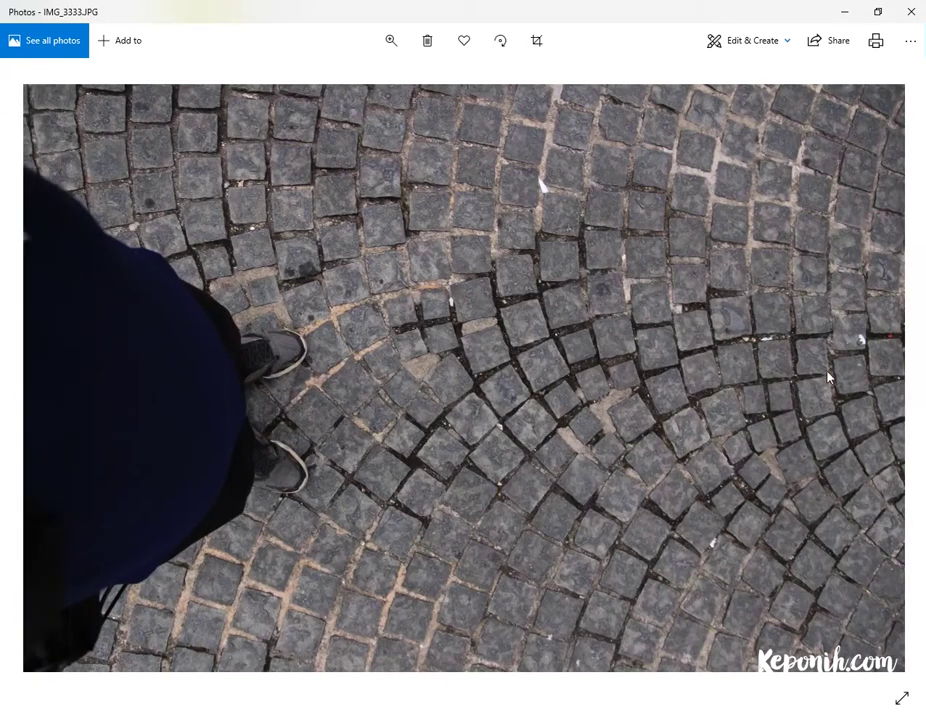
pyautogui.click(35, 377)
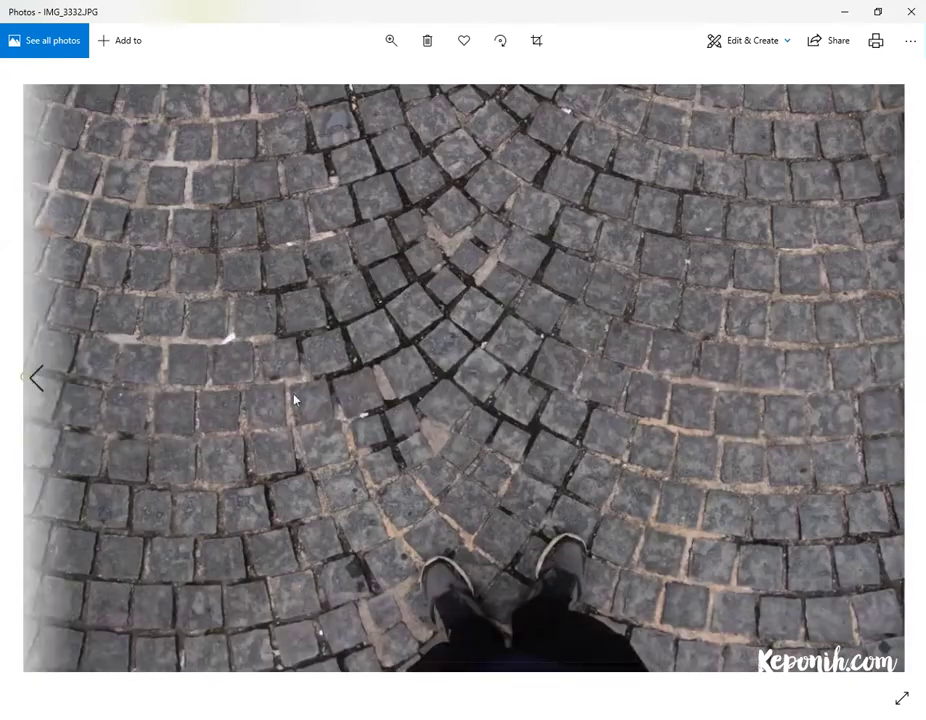
pyautogui.click(903, 14)
pyautogui.scroll(-2, 770, 325)
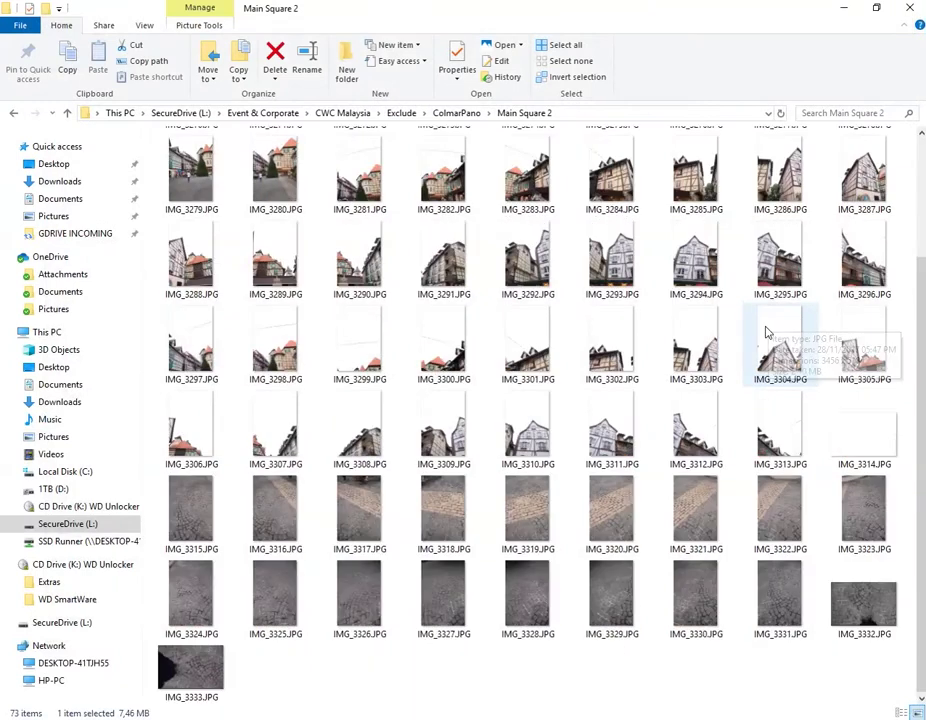
pyautogui.scroll(2, 740, 493)
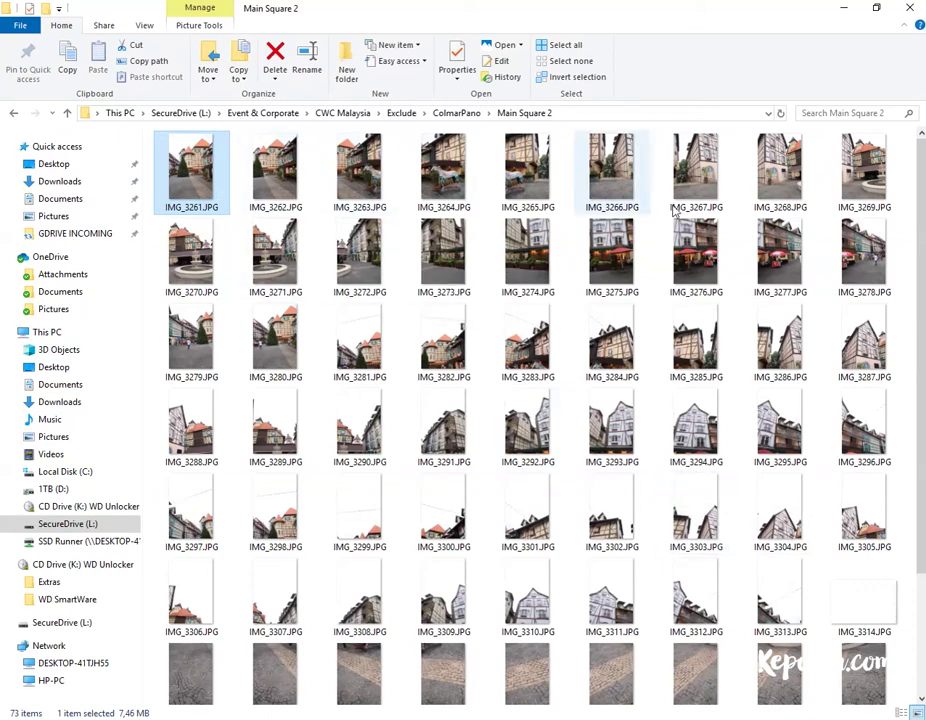
pyautogui.scroll(-2, 350, 591)
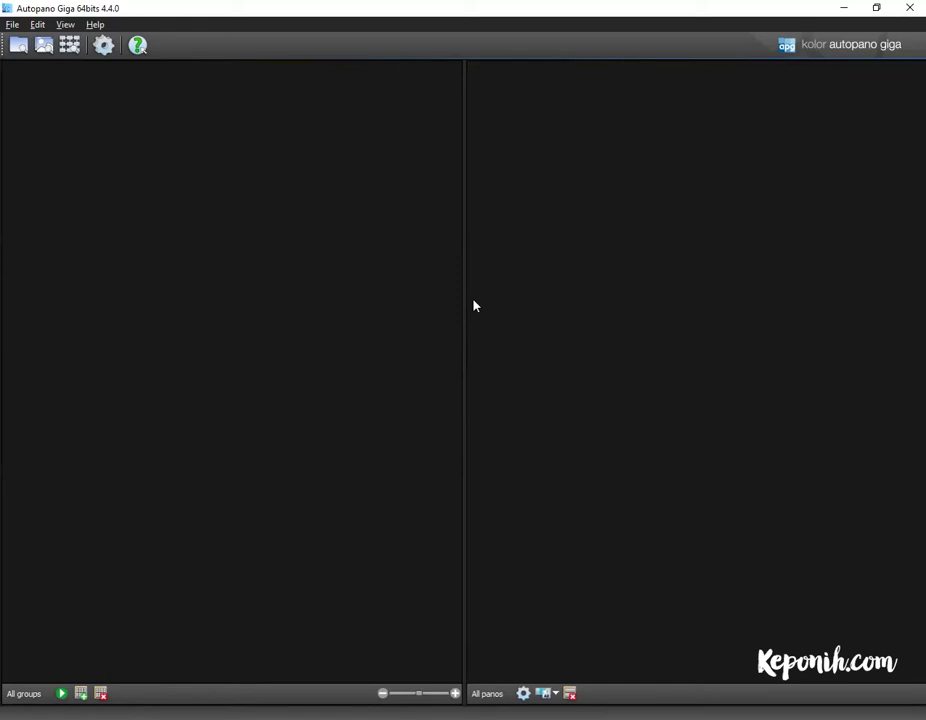
# Step: In Autopano Giga, load all the photos from the Main Square 2 folder, IMG_3261.JPG through IMG_3333.JPG, as an image group
pyautogui.click(50, 46)
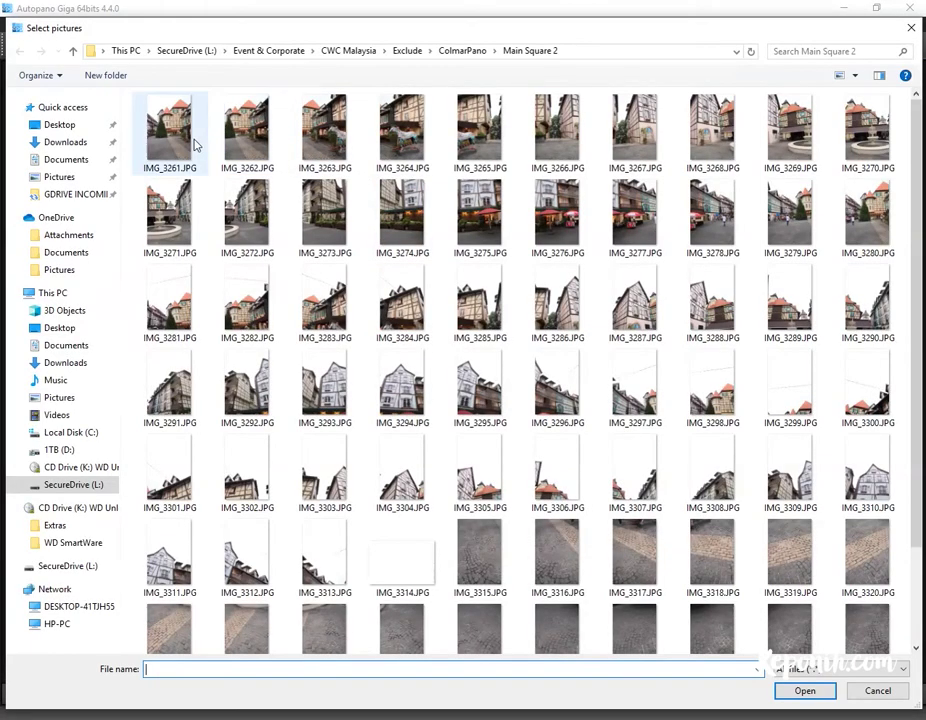
pyautogui.click(195, 145)
pyautogui.scroll(-2, 420, 335)
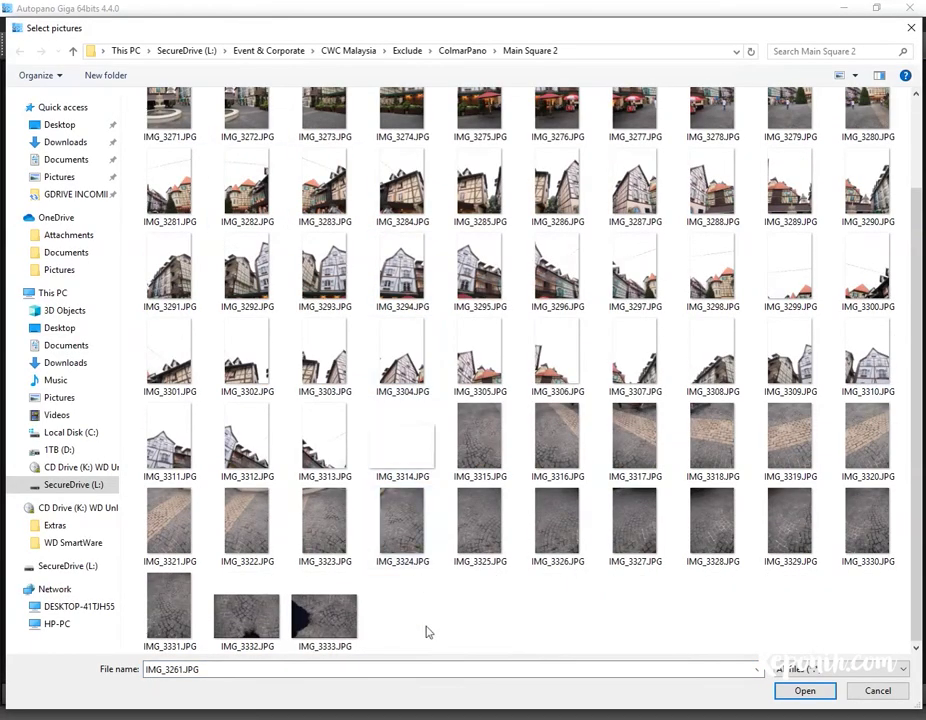
pyautogui.hotkey('ctrl', 'a')
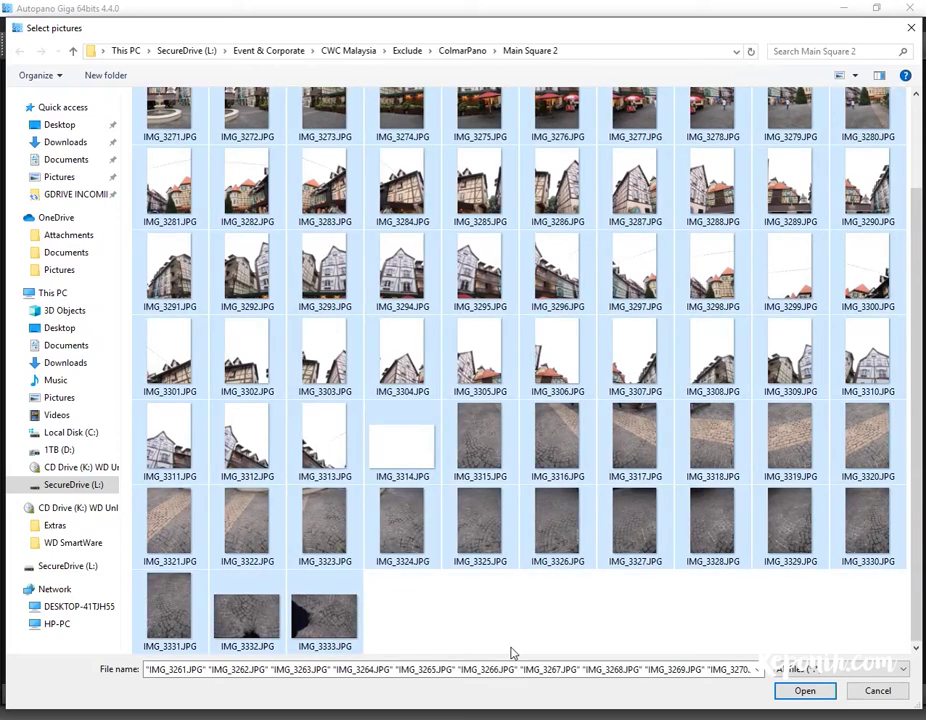
pyautogui.click(802, 690)
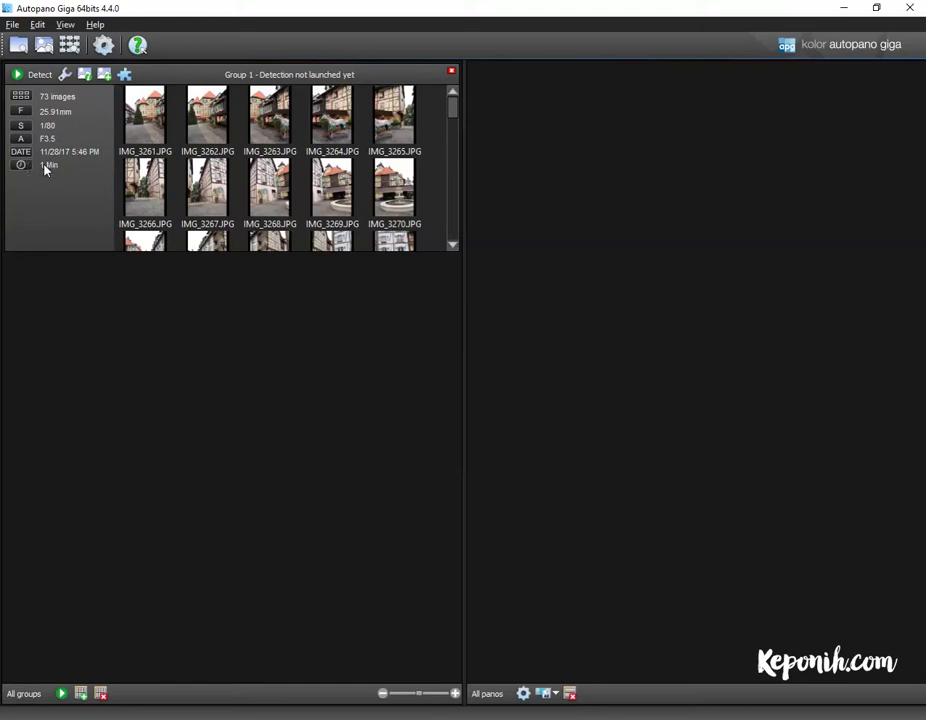
# Step: Run panorama detection on the loaded image group
pyautogui.moveTo(446, 116)
pyautogui.mouseDown()
pyautogui.moveTo(456, 255)
pyautogui.moveTo(446, 114)
pyautogui.mouseUp()
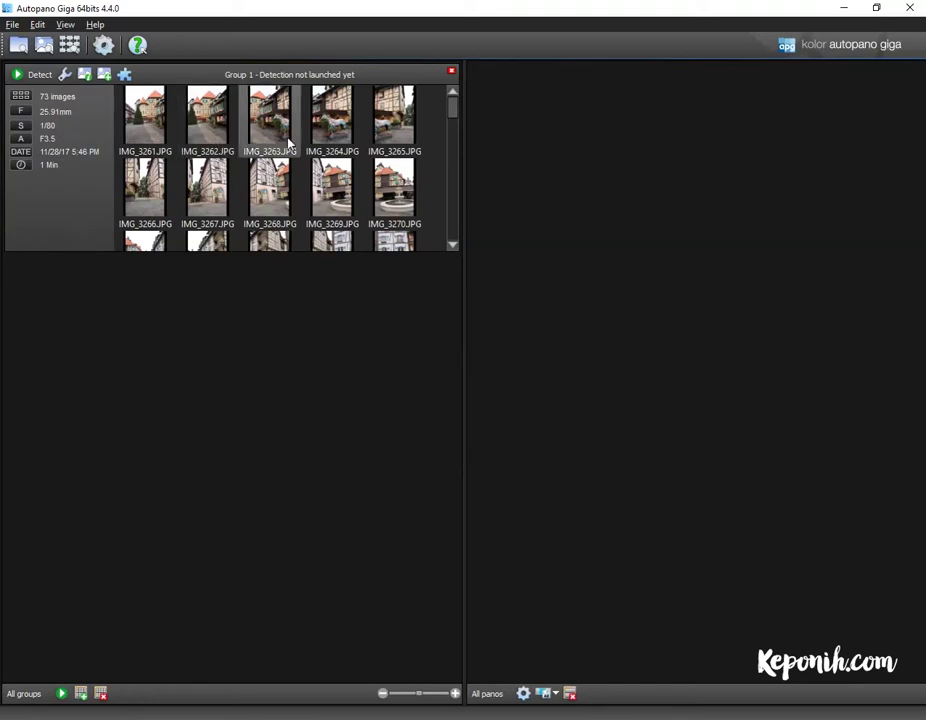
pyautogui.moveTo(451, 112)
pyautogui.mouseDown()
pyautogui.moveTo(451, 240)
pyautogui.moveTo(440, 116)
pyautogui.mouseUp()
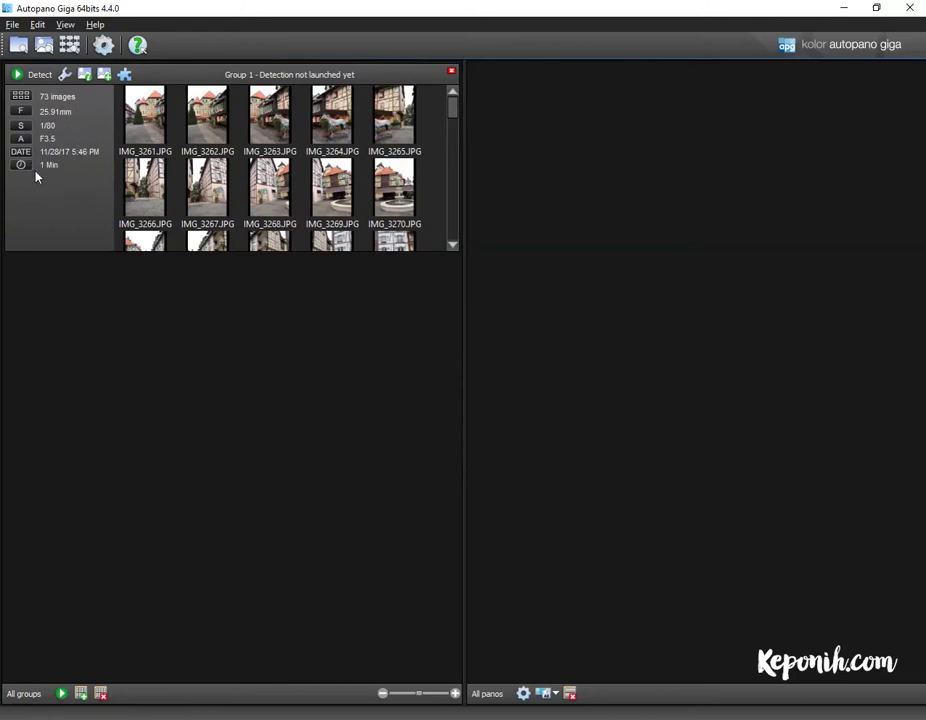
pyautogui.moveTo(455, 112)
pyautogui.mouseDown()
pyautogui.moveTo(465, 231)
pyautogui.moveTo(452, 100)
pyautogui.mouseUp()
pyautogui.click(40, 88)
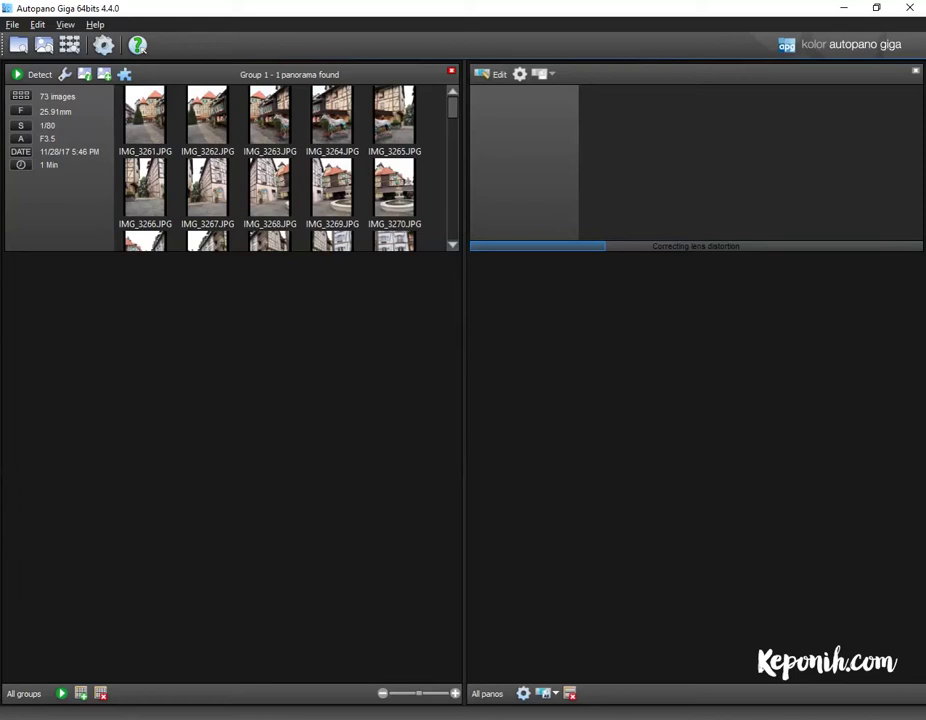
# Step: Check the CPU and memory load in Task Manager while the panorama is processed, keeping the progress bar uncovered, and minimize Task Manager
pyautogui.rightClick(535, 718)
pyautogui.click(590, 664)
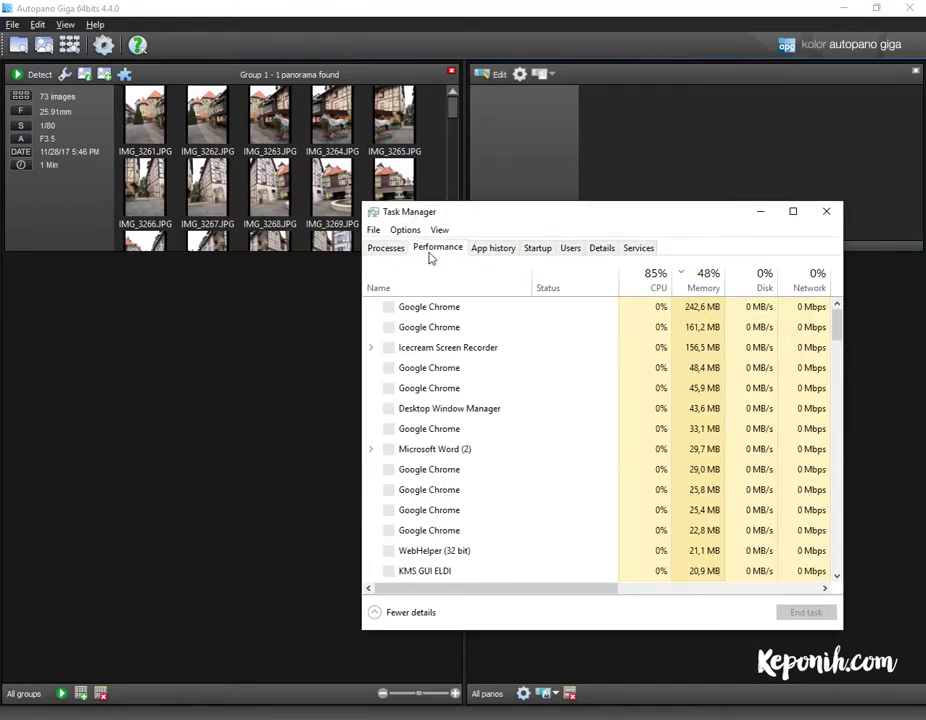
pyautogui.click(437, 248)
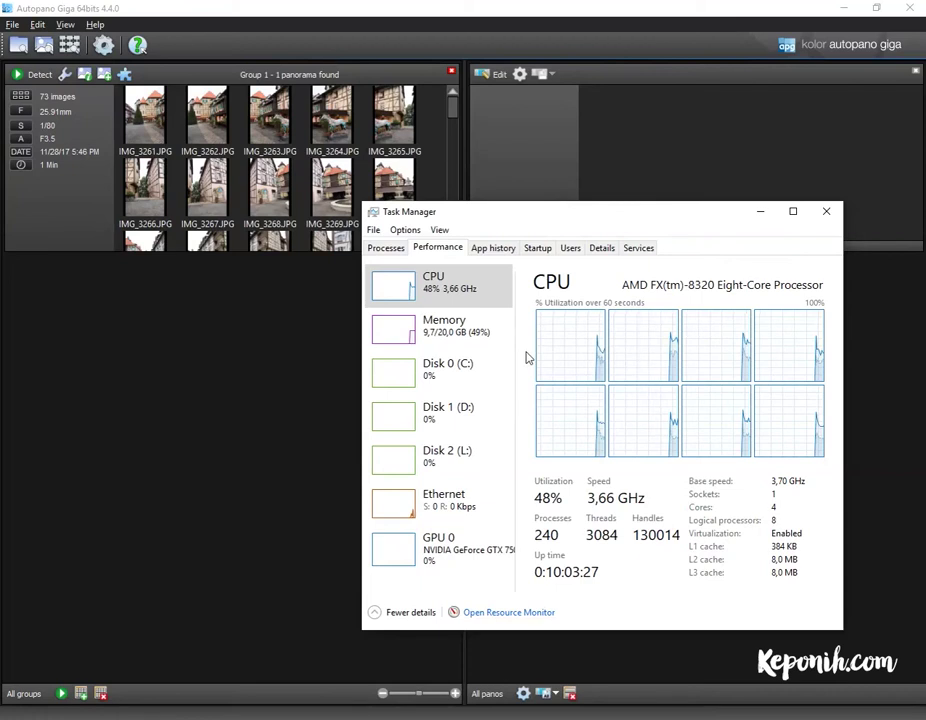
pyautogui.click(469, 322)
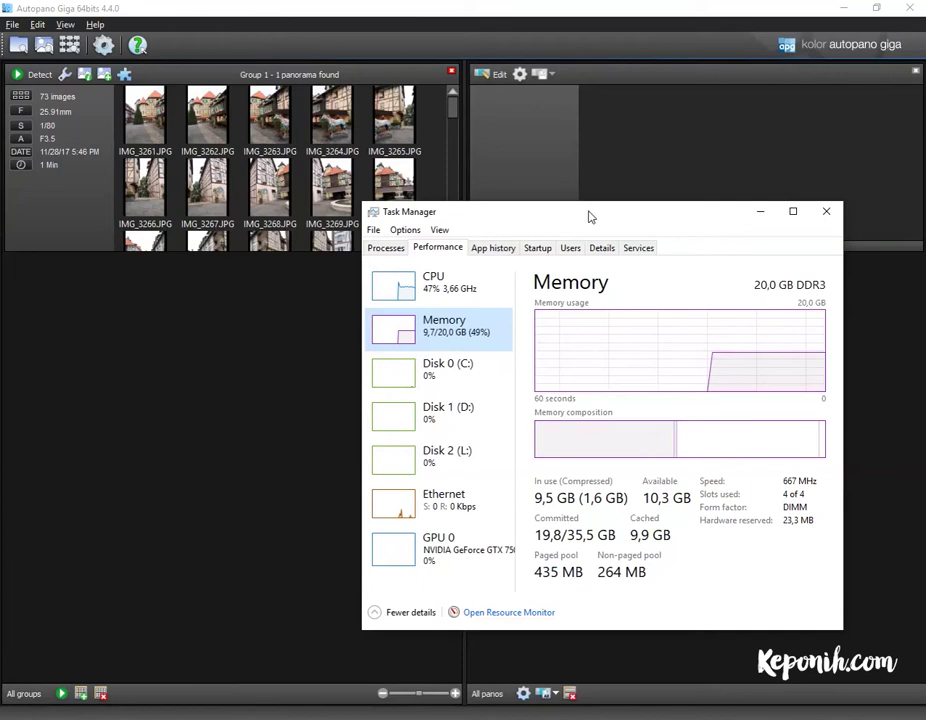
pyautogui.moveTo(589, 215); pyautogui.dragTo(595, 221)
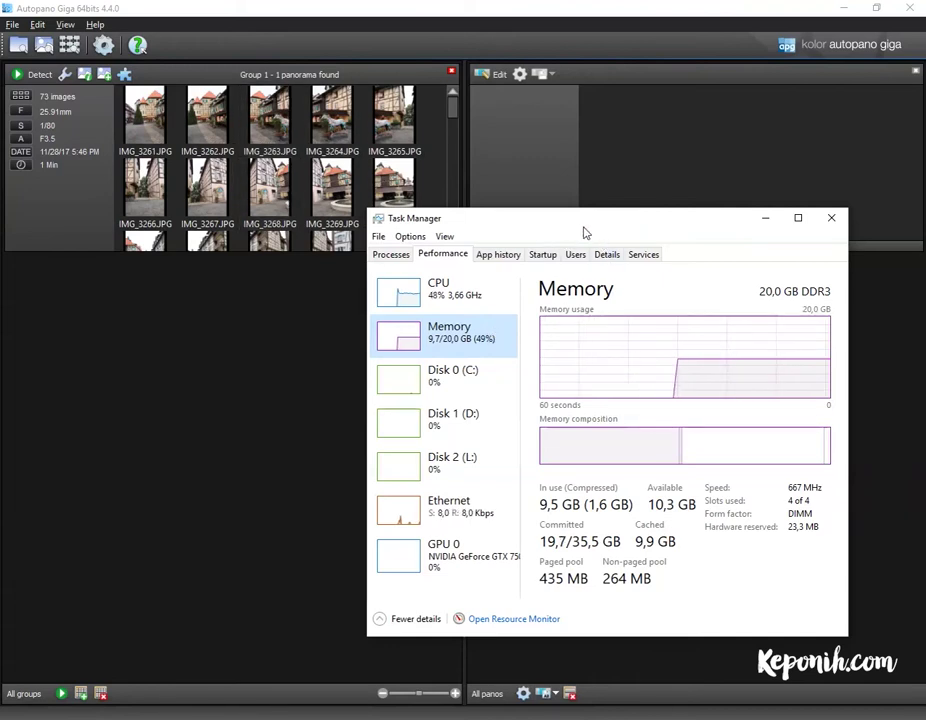
pyautogui.moveTo(566, 231); pyautogui.dragTo(562, 219)
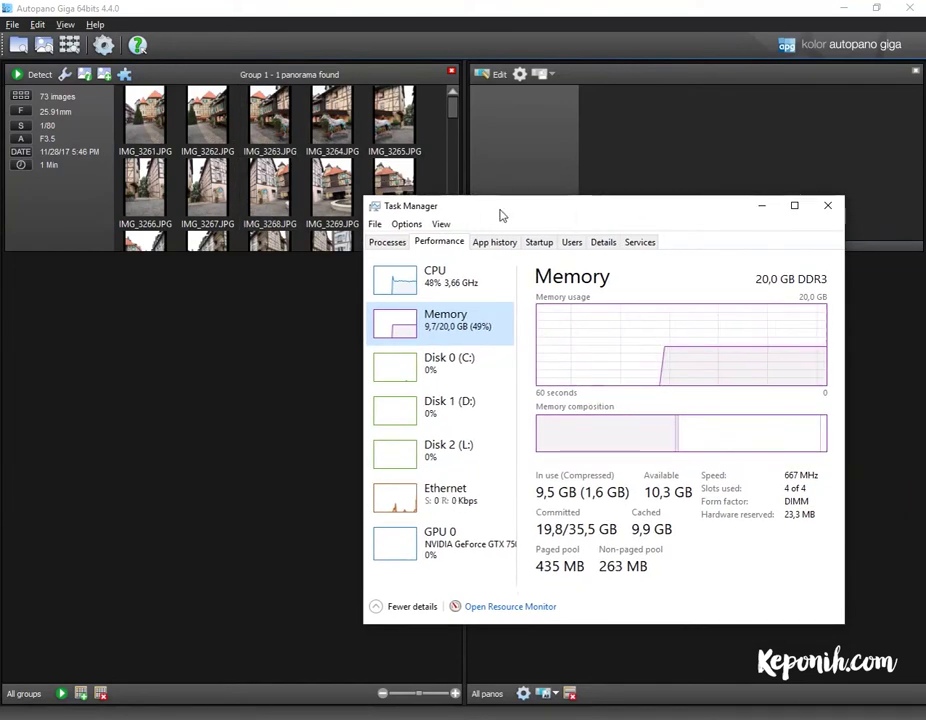
pyautogui.click(484, 299)
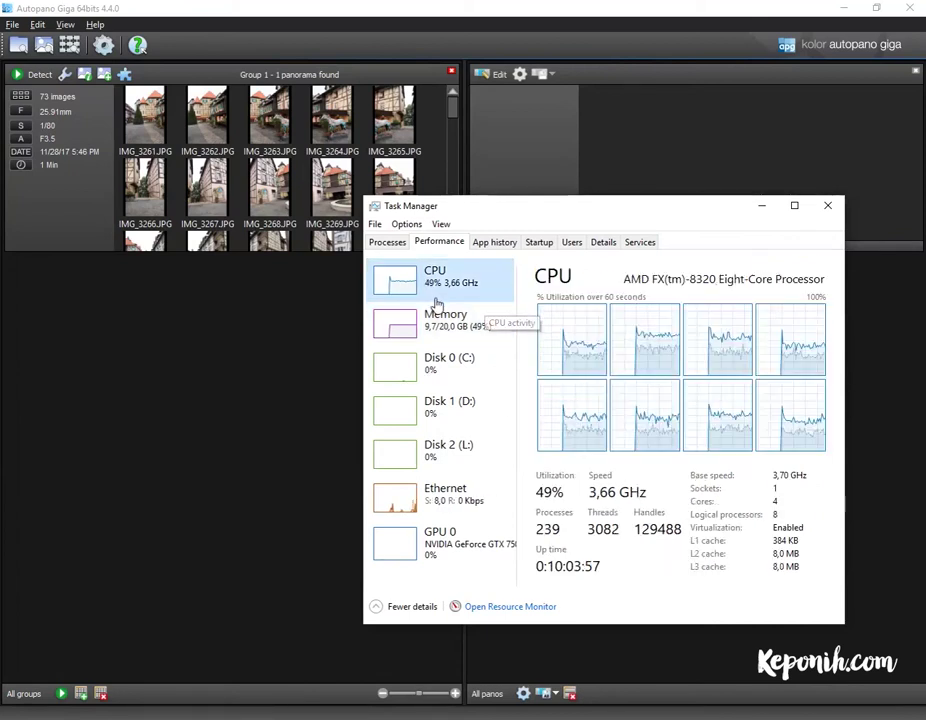
pyautogui.moveTo(568, 227); pyautogui.dragTo(598, 317)
pyautogui.moveTo(671, 305); pyautogui.dragTo(581, 279)
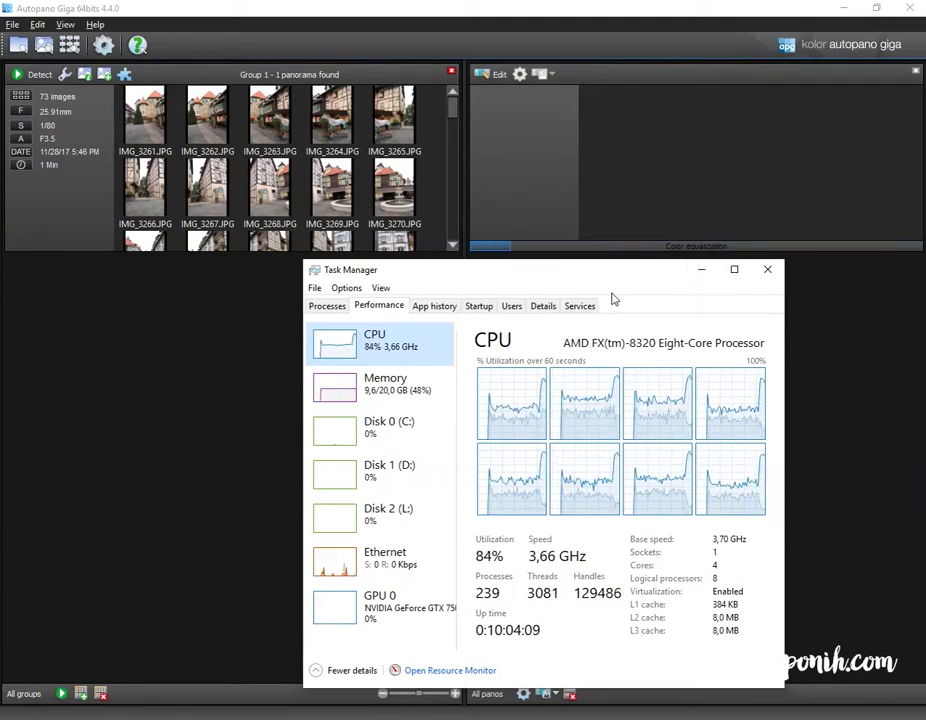
pyautogui.click(433, 379)
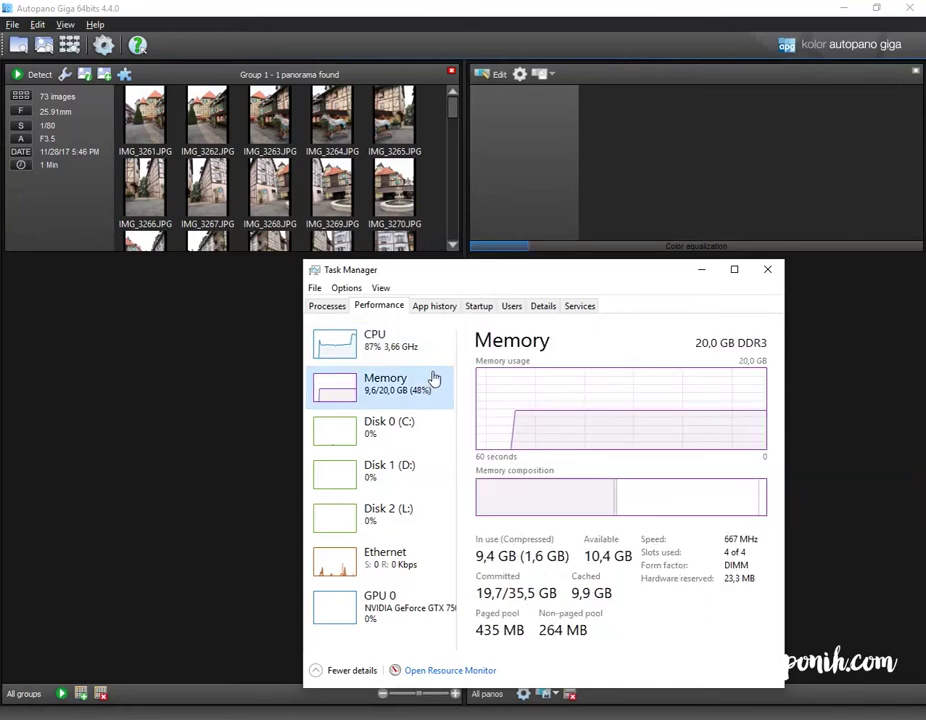
pyautogui.click(702, 270)
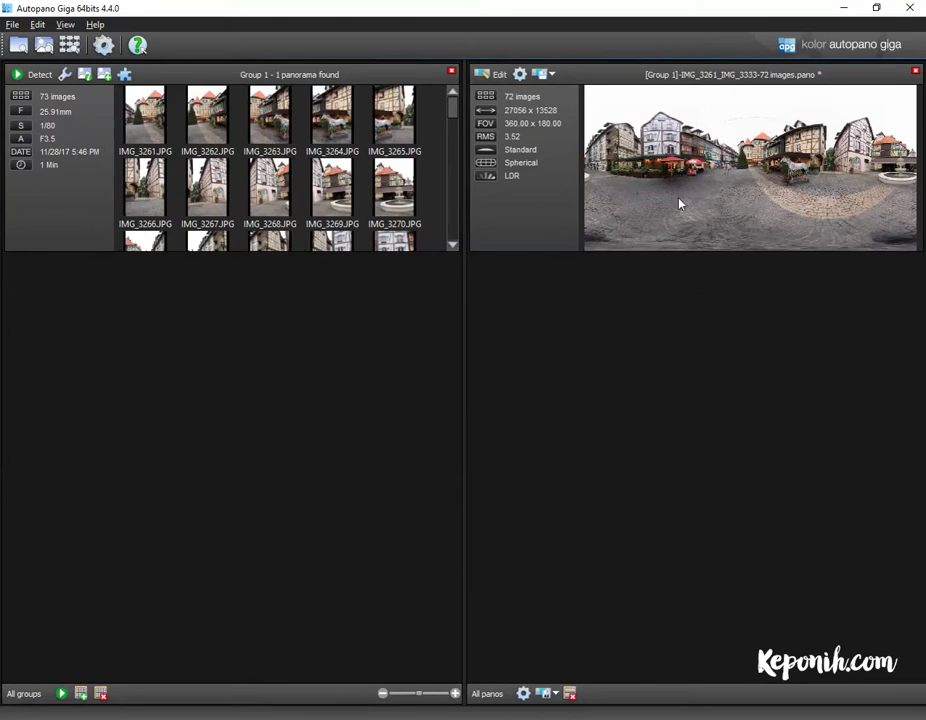
# Step: Open the detected panorama for editing and inspect its numbered image layout, move options and control points
pyautogui.click(497, 76)
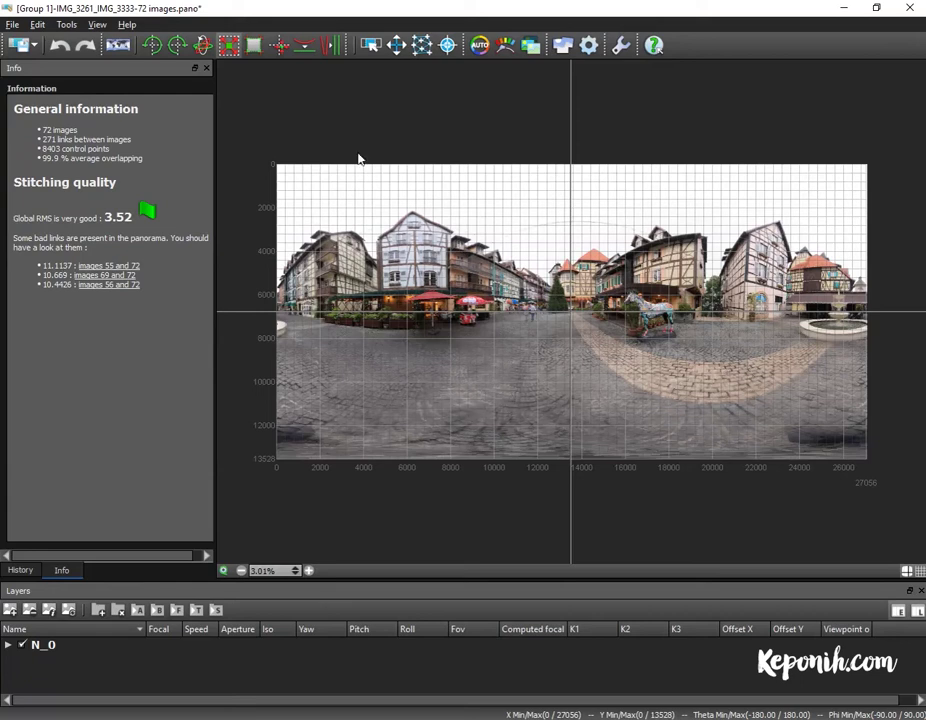
pyautogui.click(371, 46)
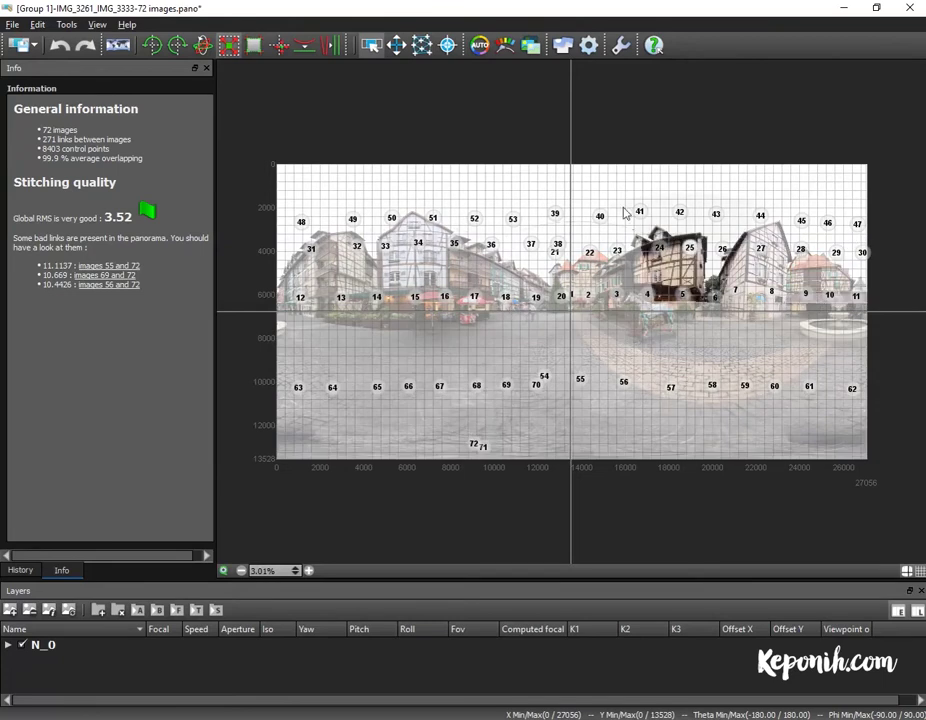
pyautogui.click(396, 45)
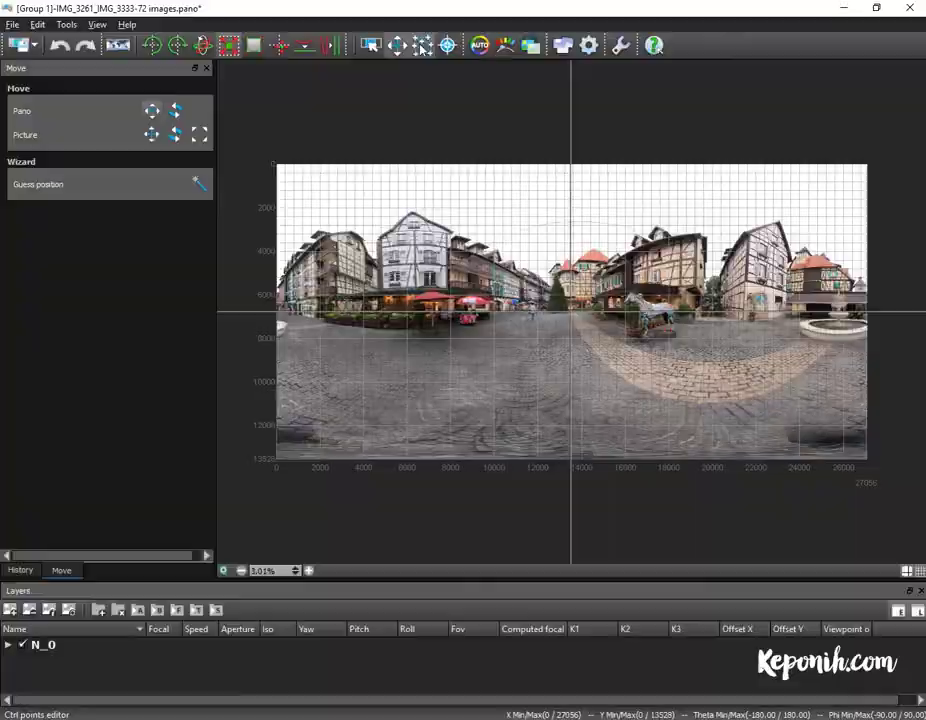
pyautogui.click(422, 45)
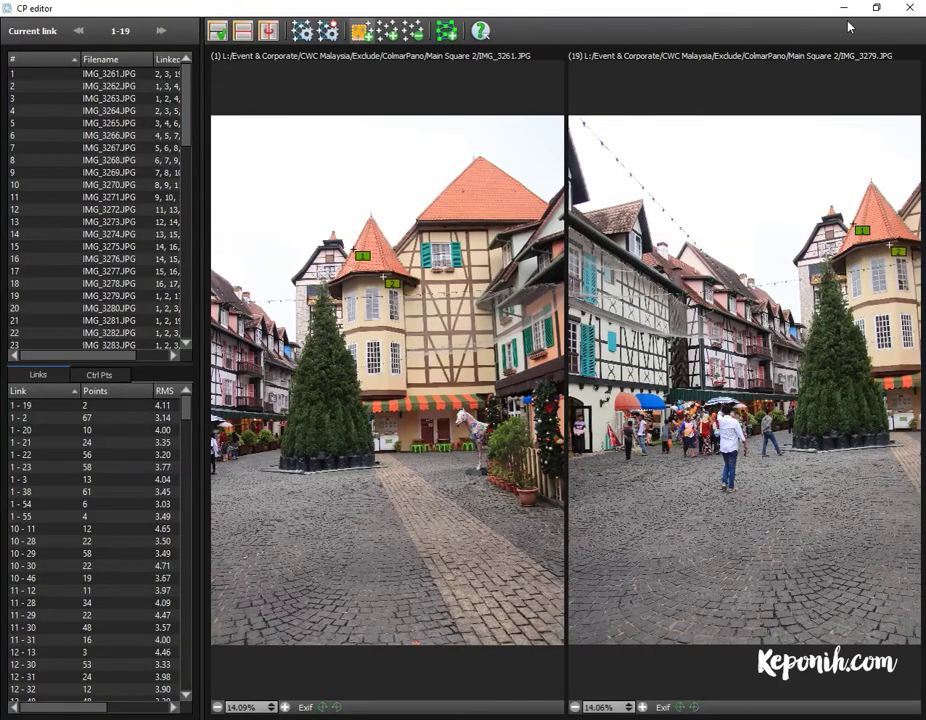
pyautogui.hotkey('alt', 'F4')
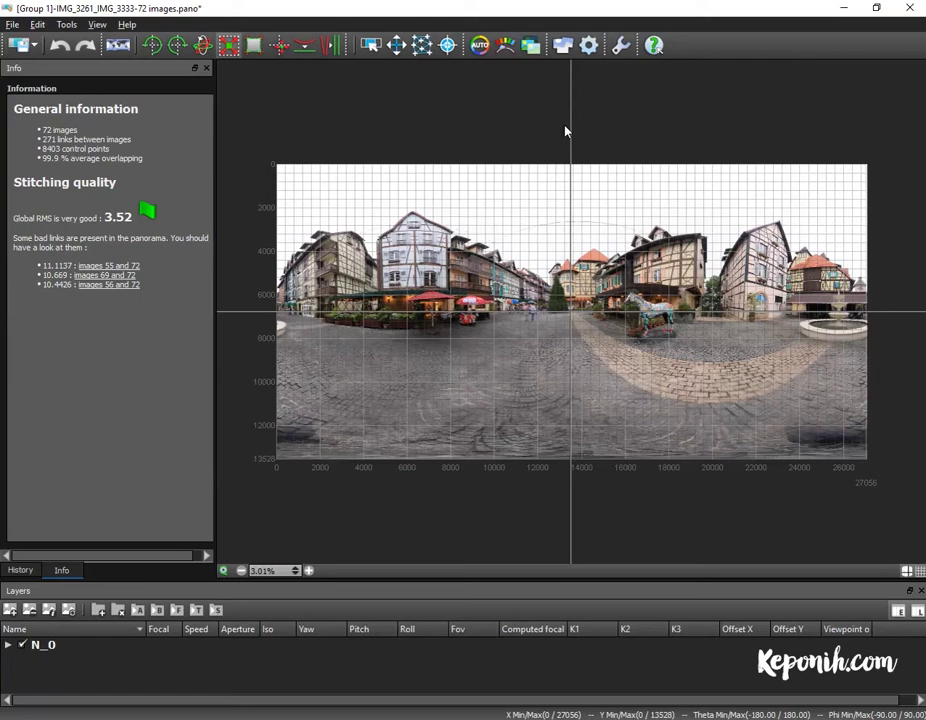
# Step: Inspect the panorama's color anchor, levels and fusion settings without changing them
pyautogui.click(480, 45)
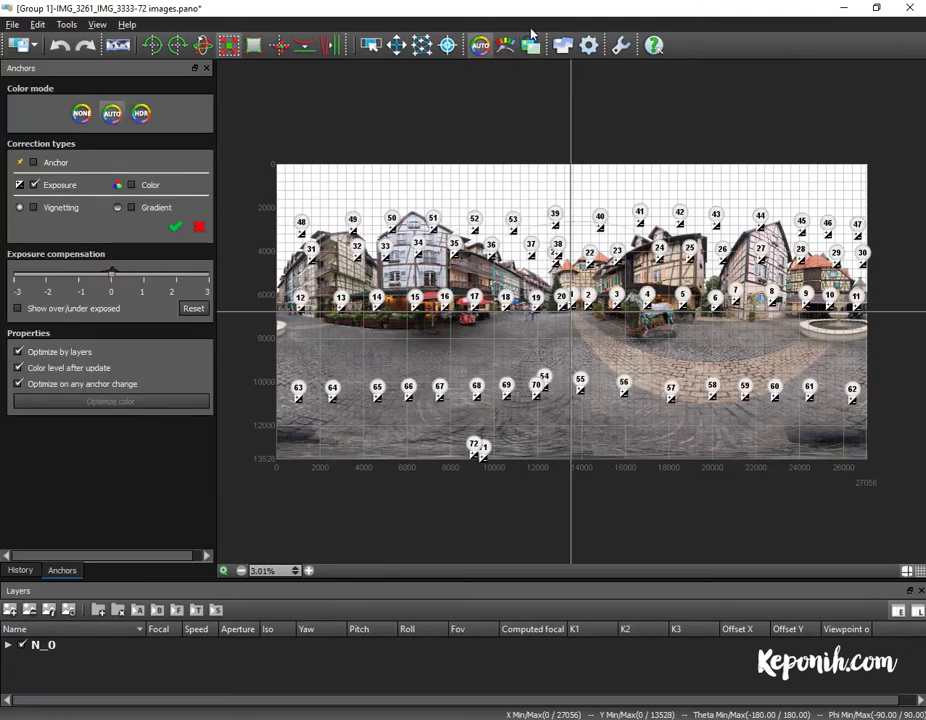
pyautogui.click(531, 44)
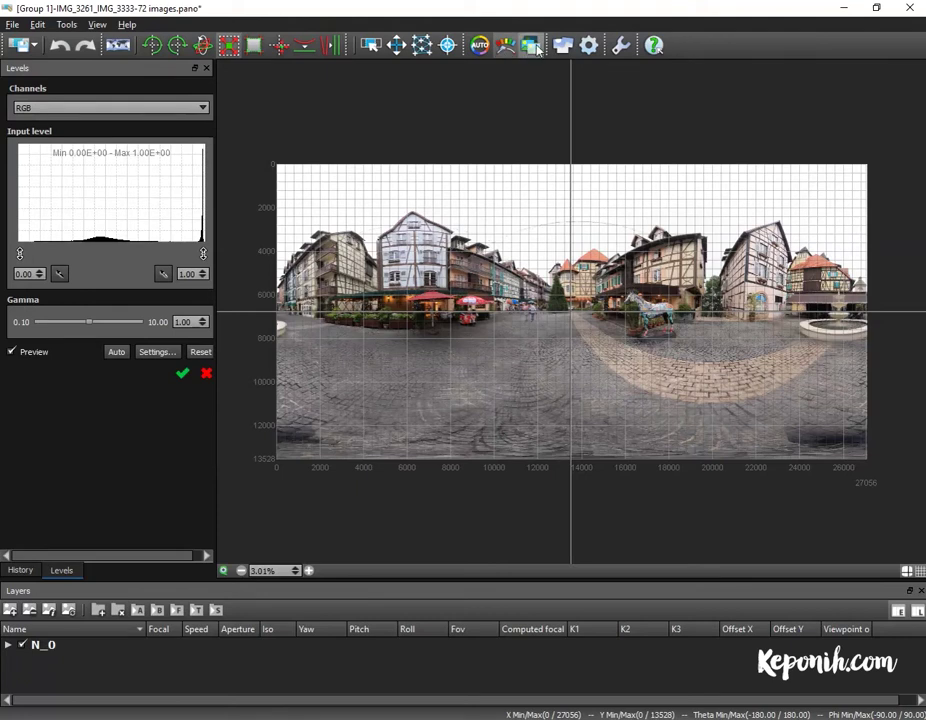
pyautogui.click(533, 46)
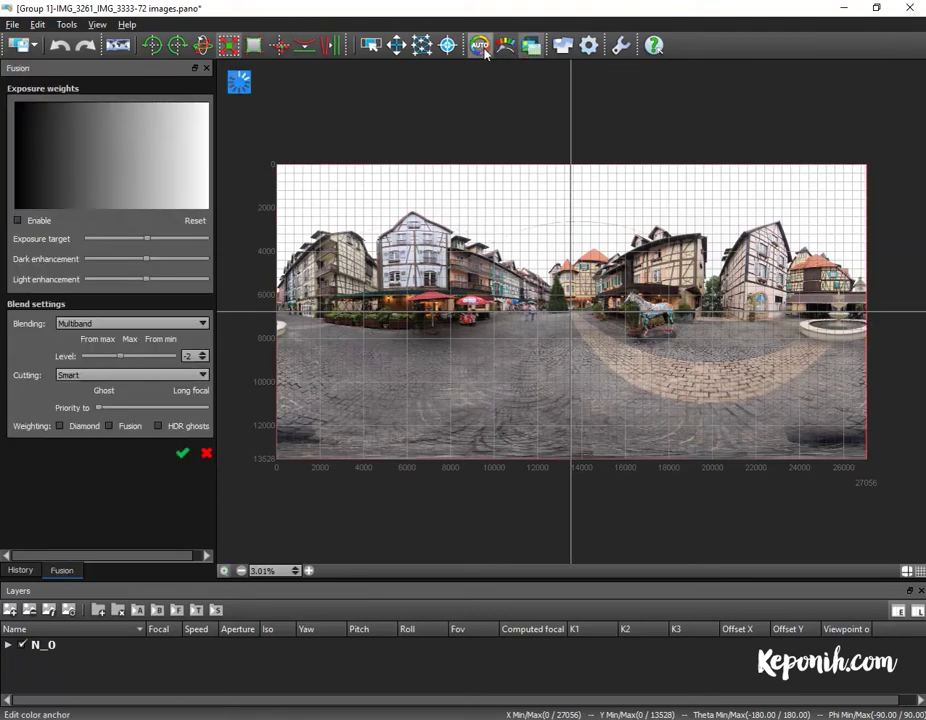
pyautogui.click(480, 45)
# Step: Preview the panorama in the Cylindrical projection and change its projection to Little planet
pyautogui.click(118, 45)
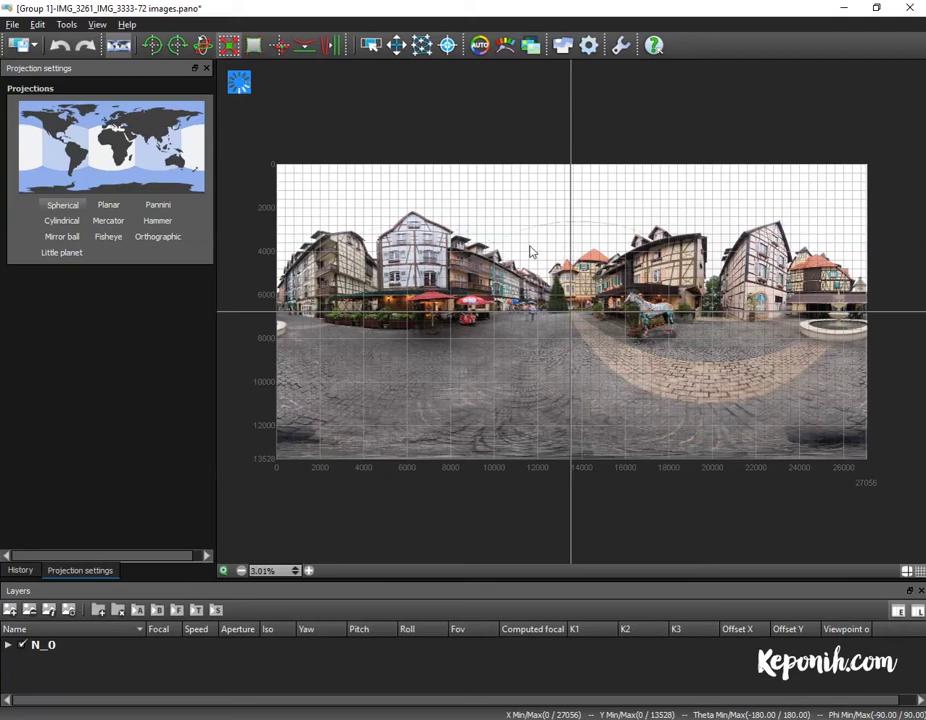
pyautogui.click(62, 220)
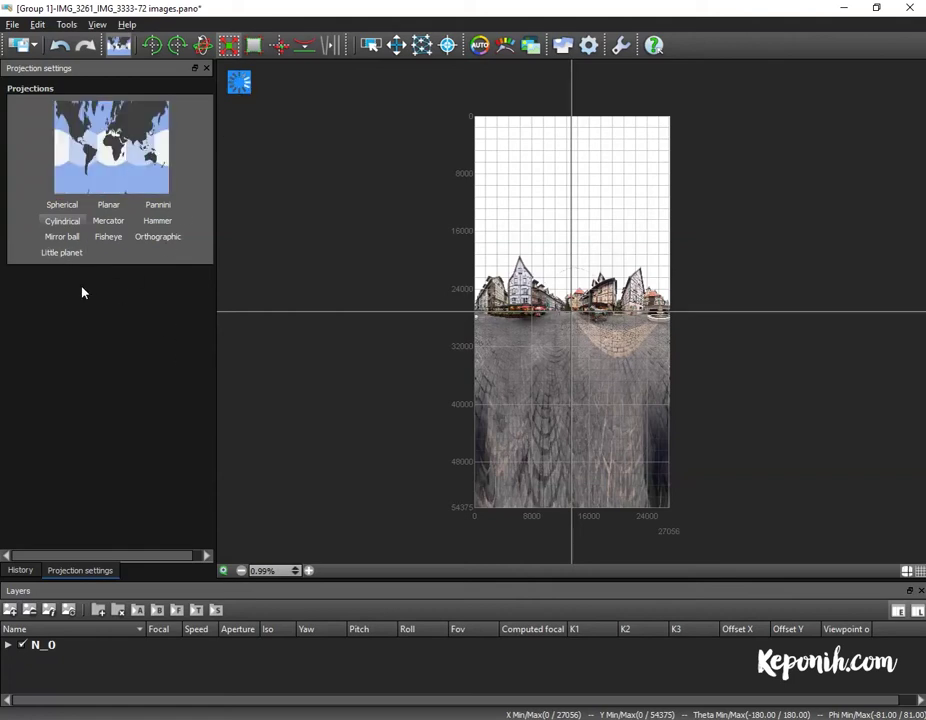
pyautogui.click(74, 255)
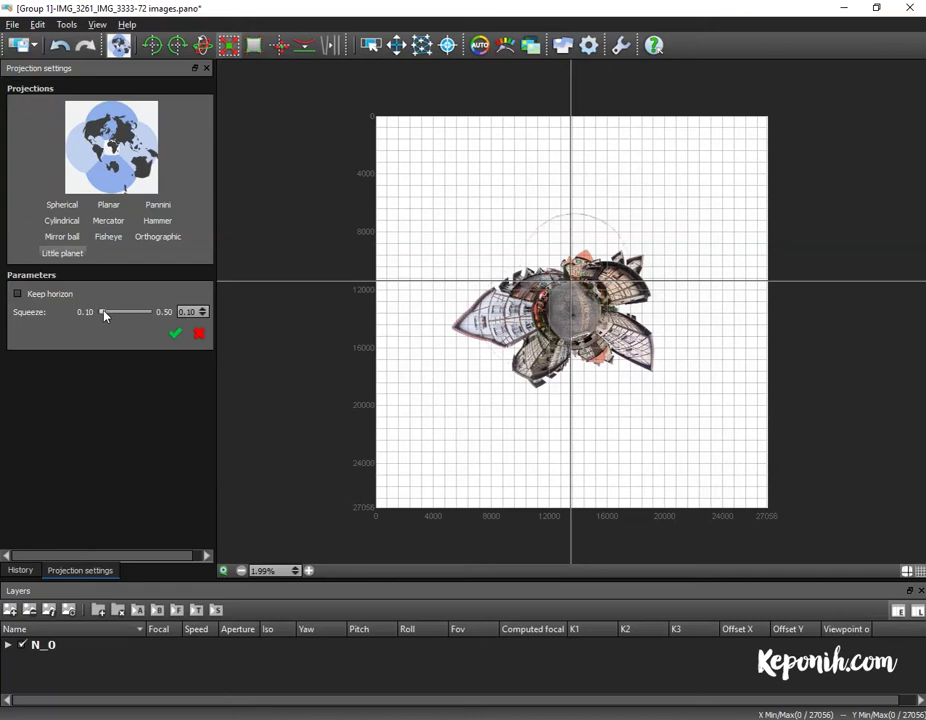
# Step: Try different squeeze amounts for the little planet and set the squeeze to 0.15
pyautogui.moveTo(106, 317); pyautogui.dragTo(110, 318)
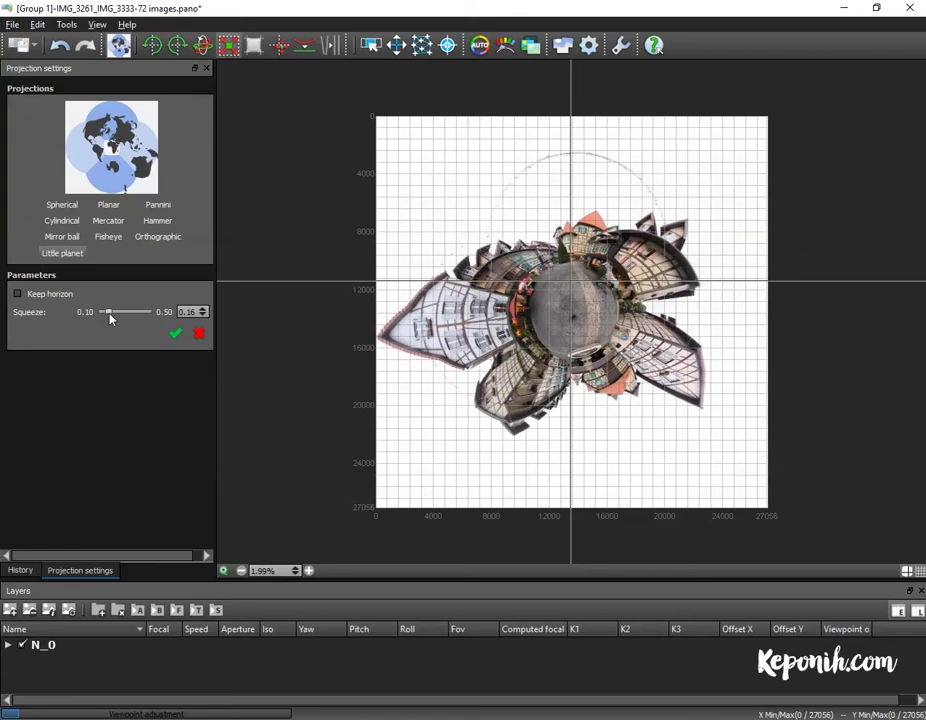
pyautogui.moveTo(110, 318); pyautogui.dragTo(104, 313)
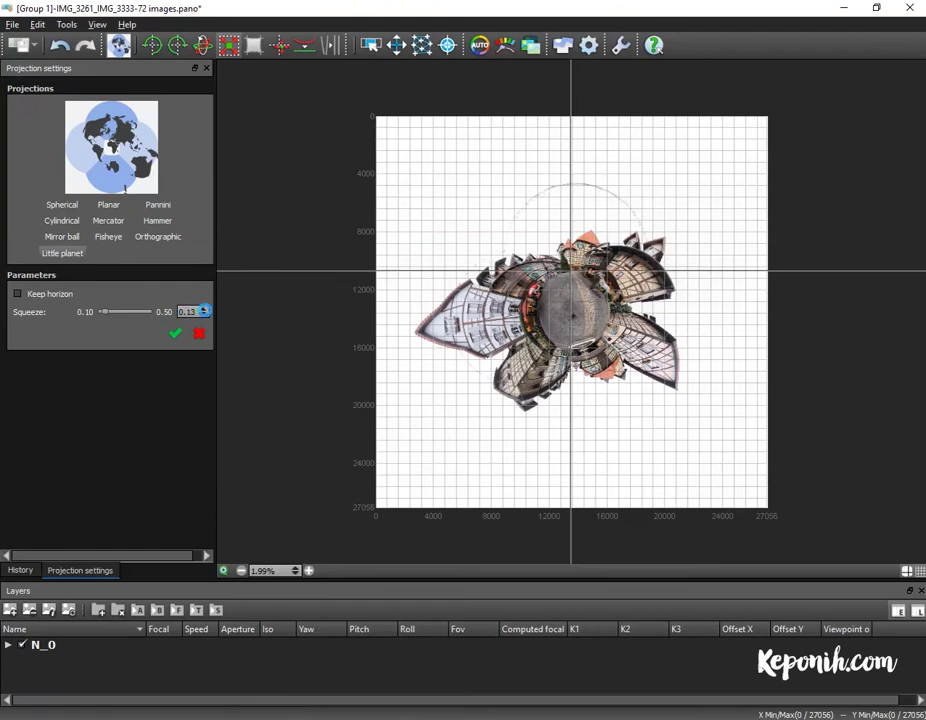
pyautogui.click(203, 309)
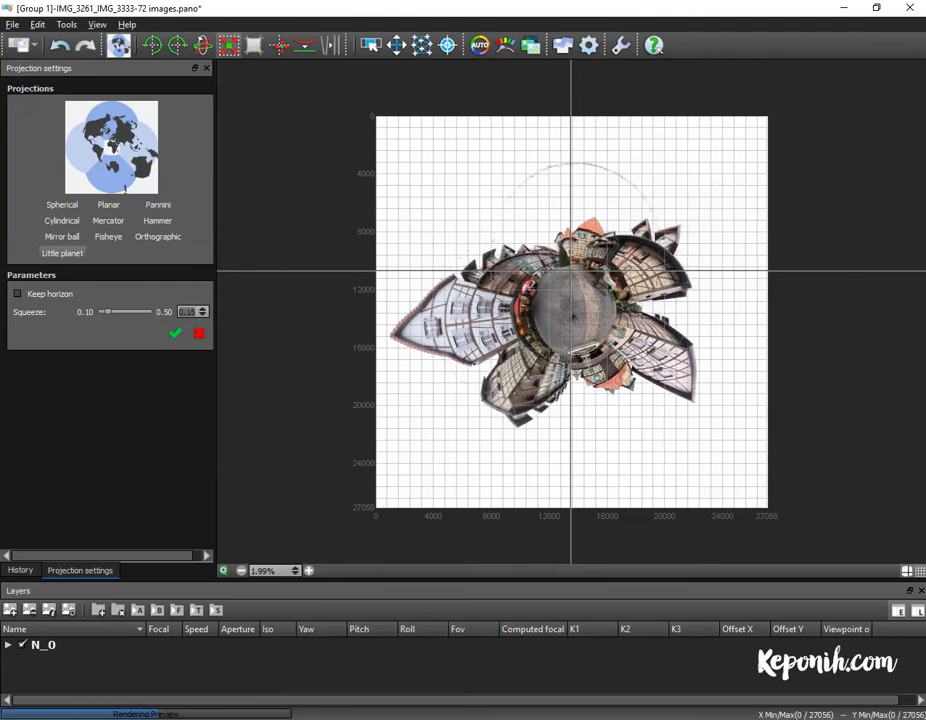
# Step: Check the computer's memory and CPU load in Task Manager while the little planet preview renders, and return to the panorama editor
pyautogui.hotkey('ctrl', 'shift', 'Escape')
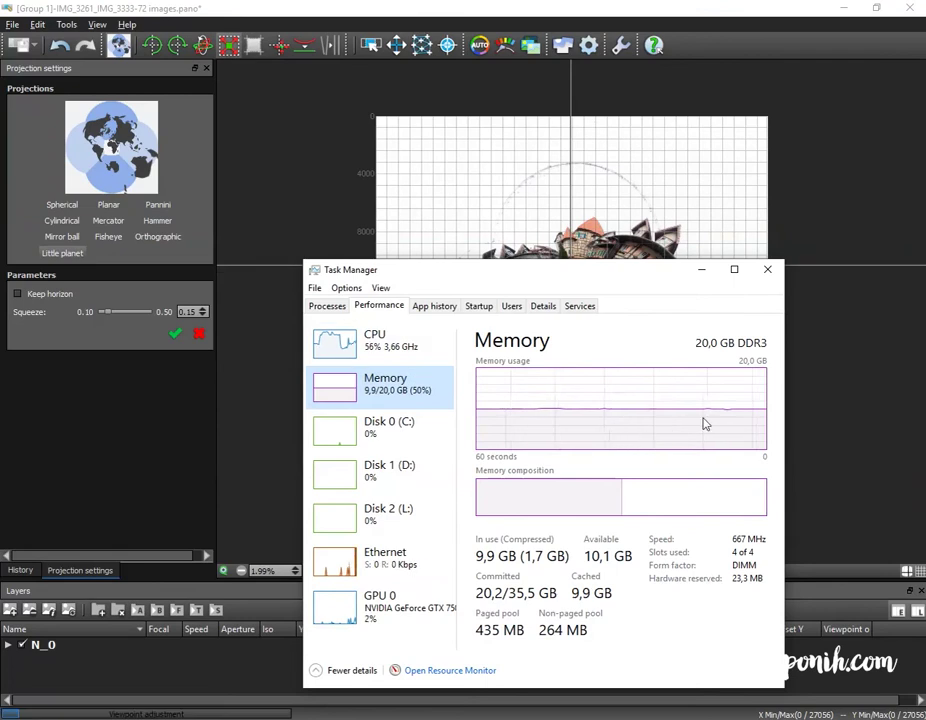
pyautogui.click(397, 358)
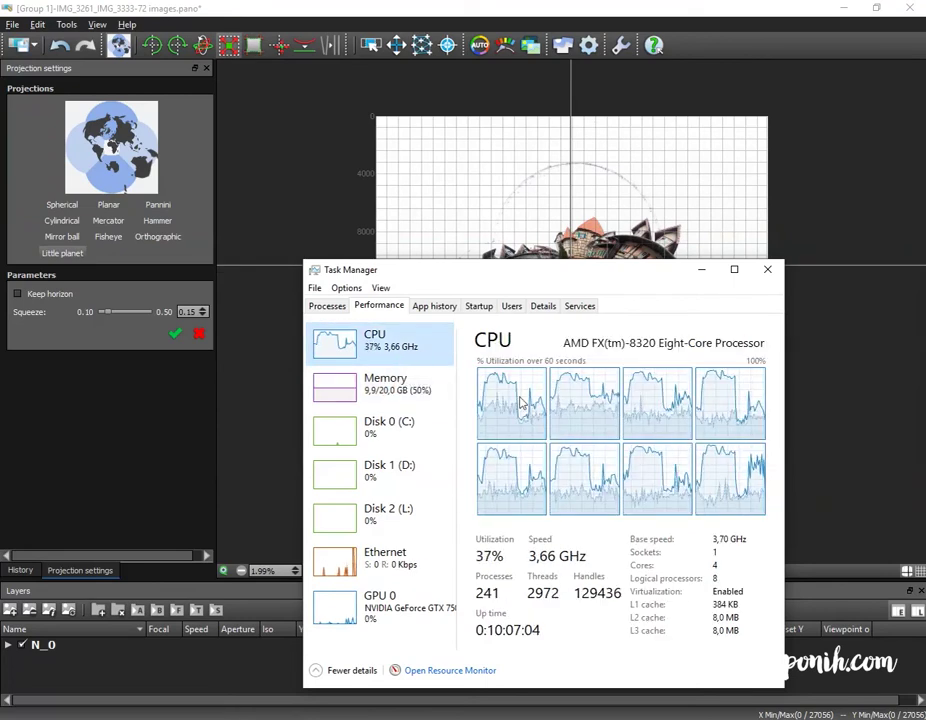
pyautogui.click(318, 151)
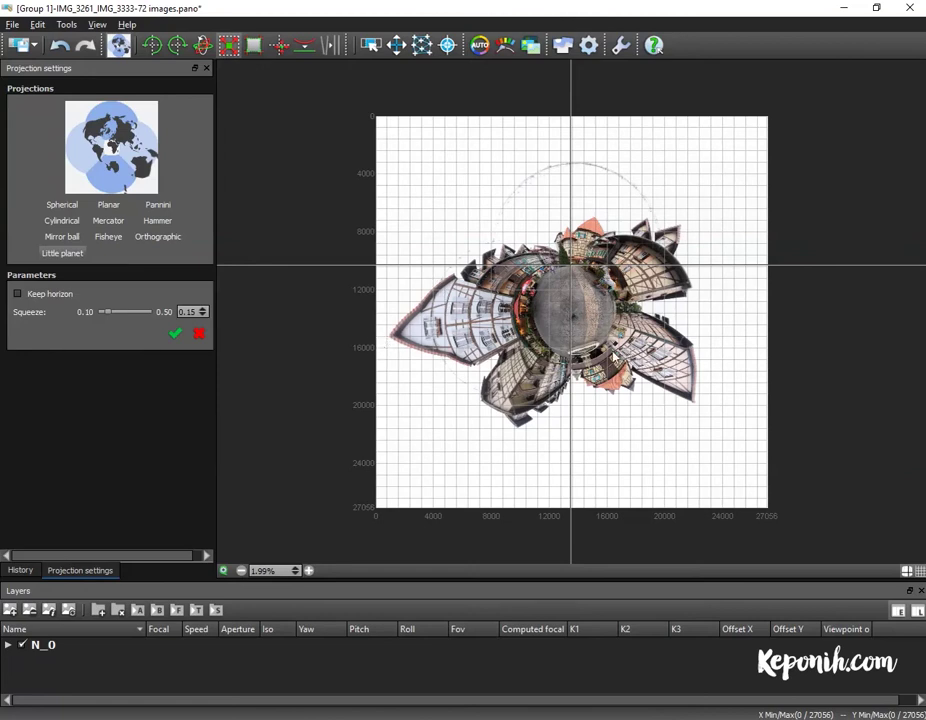
# Step: Apply the little planet settings, compare the preview with and without Keep horizon, and leave Keep horizon off
pyautogui.click(172, 335)
pyautogui.click(16, 295)
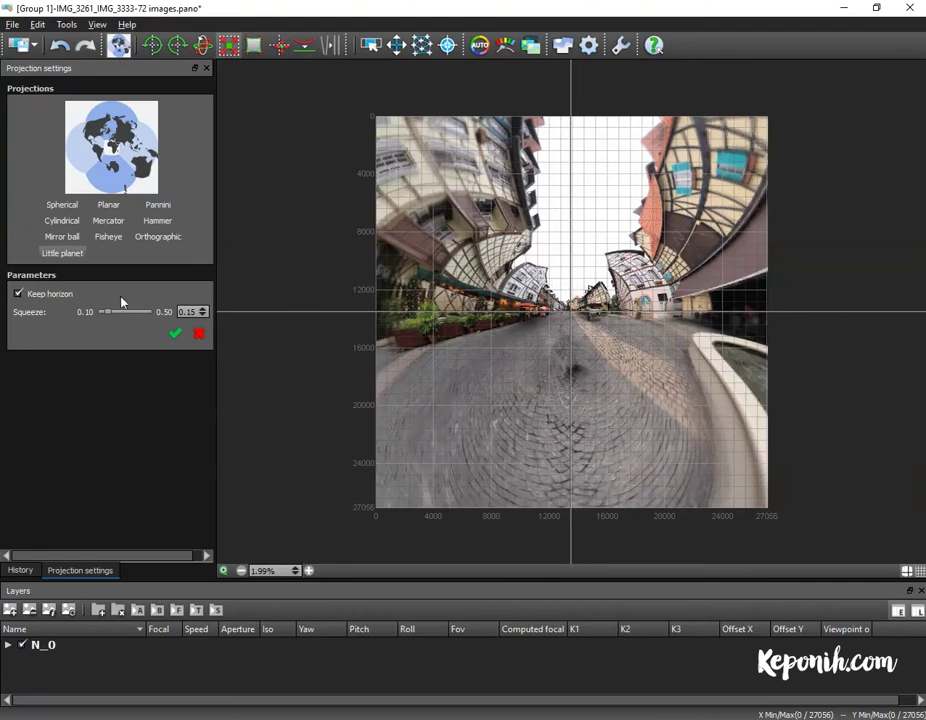
pyautogui.click(19, 294)
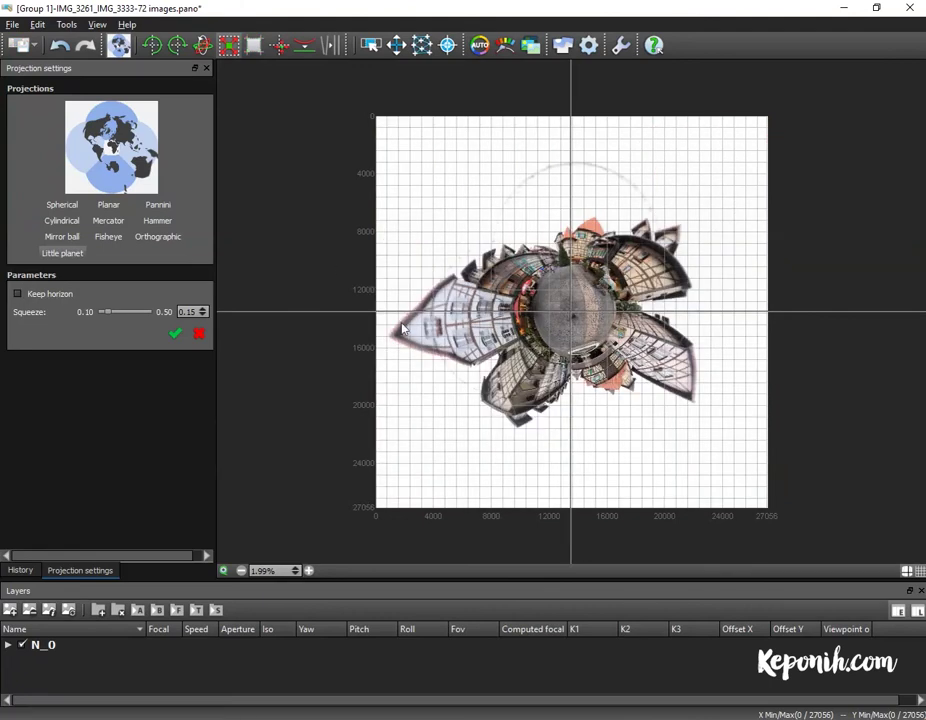
pyautogui.click(18, 294)
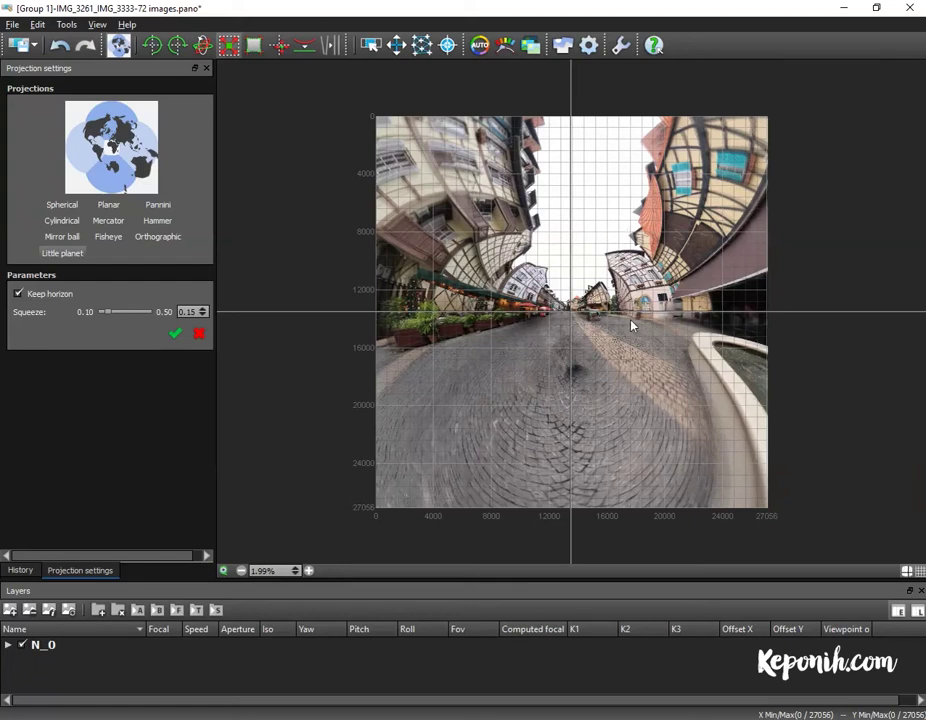
pyautogui.click(17, 293)
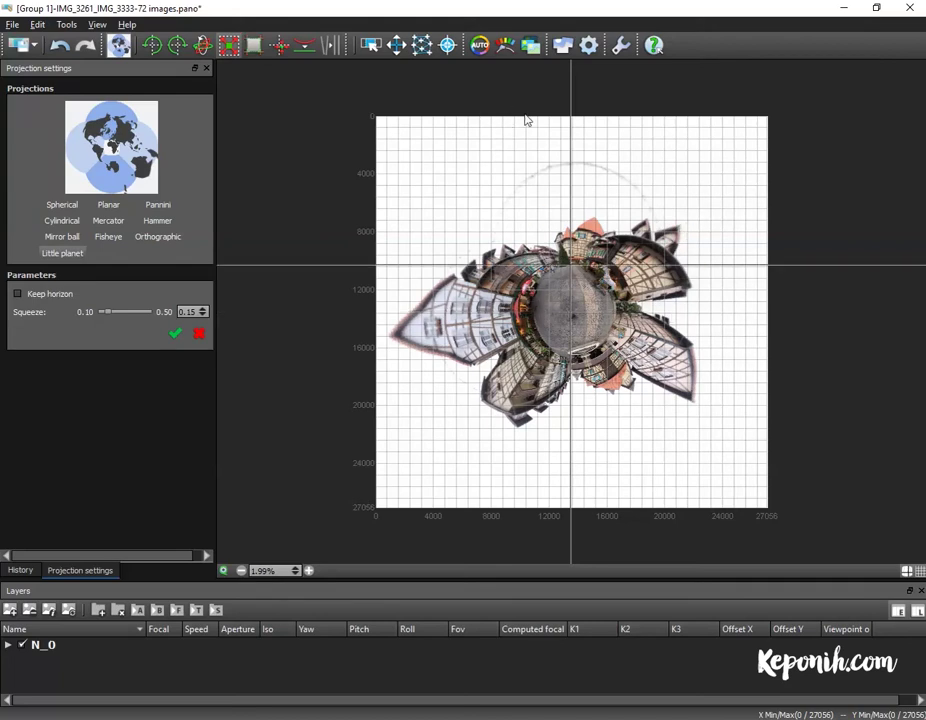
# Step: Render the little planet to the Desktop as a JPG at quality 12) Maximum with the Anti-ghost blending preset
pyautogui.click(589, 45)
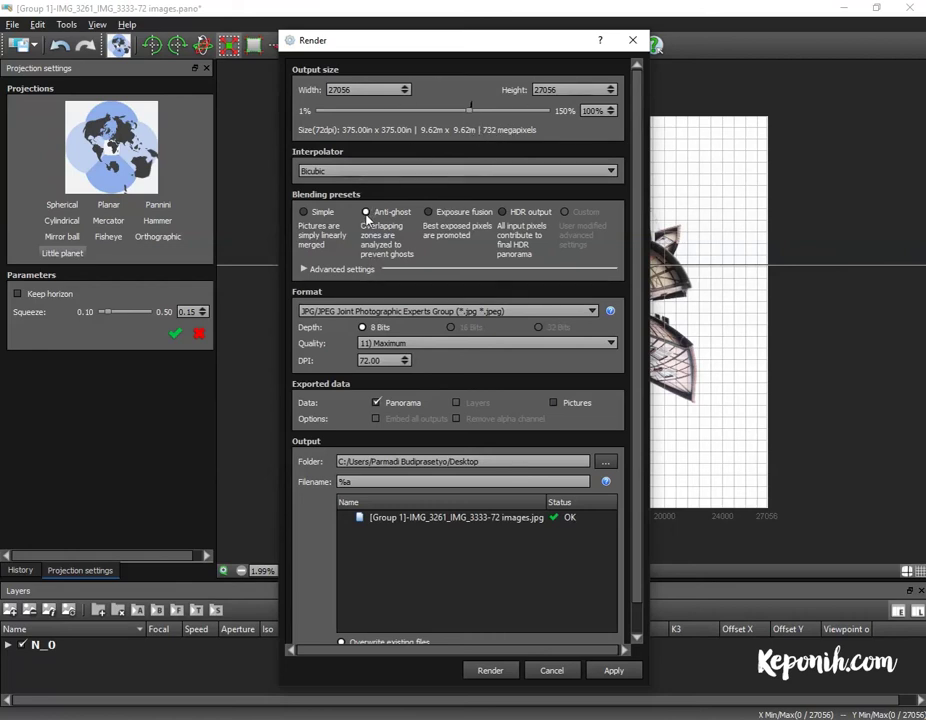
pyautogui.moveTo(463, 45); pyautogui.dragTo(219, 39)
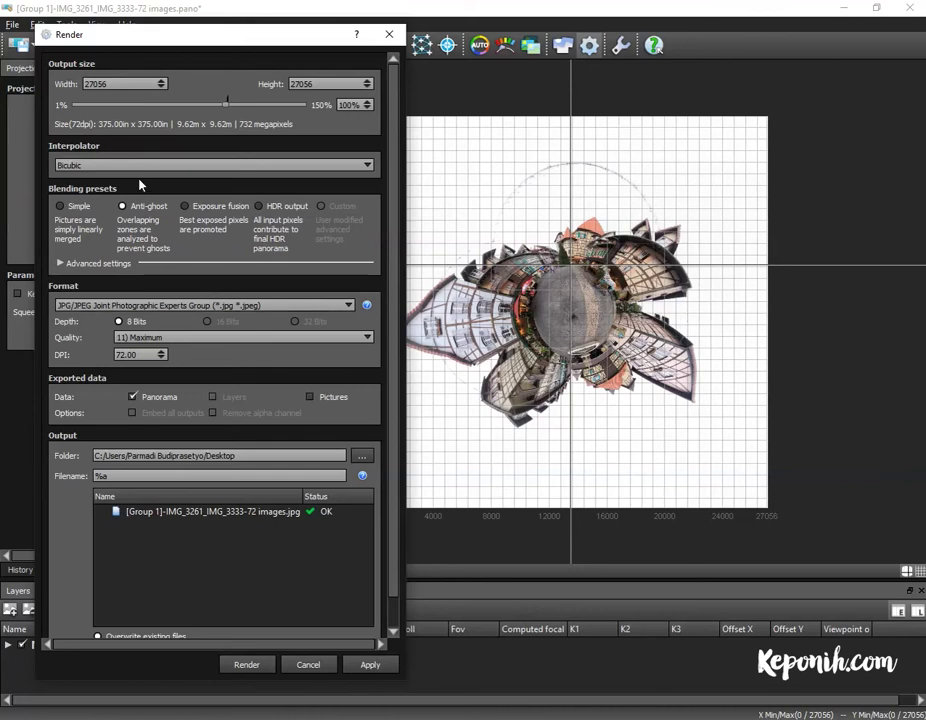
pyautogui.moveTo(209, 40); pyautogui.dragTo(235, 26)
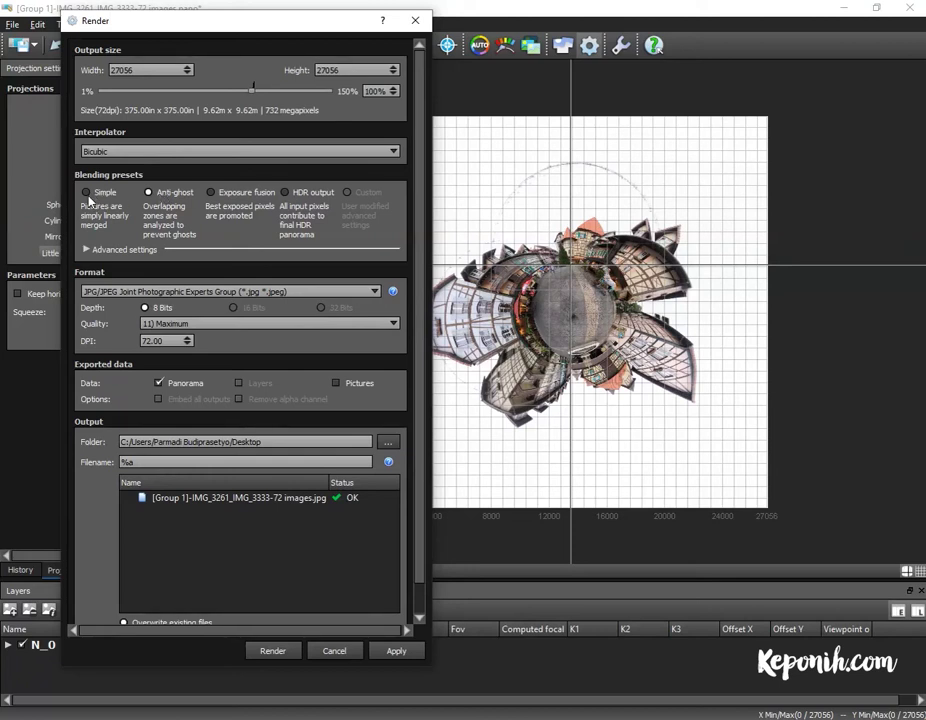
pyautogui.click(86, 250)
pyautogui.click(86, 250)
pyautogui.click(212, 292)
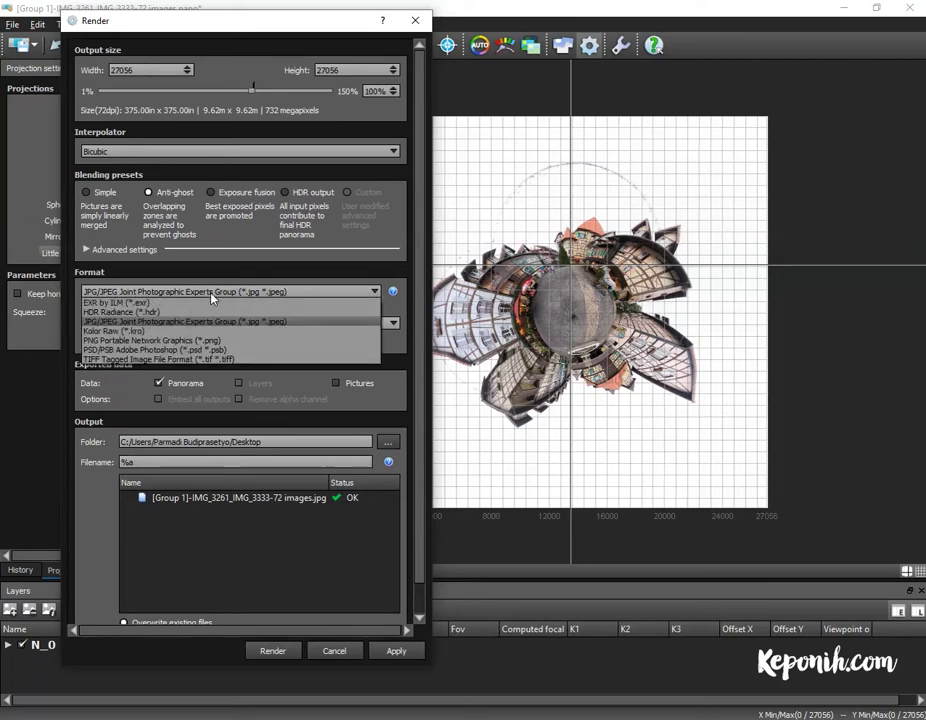
pyautogui.click(220, 321)
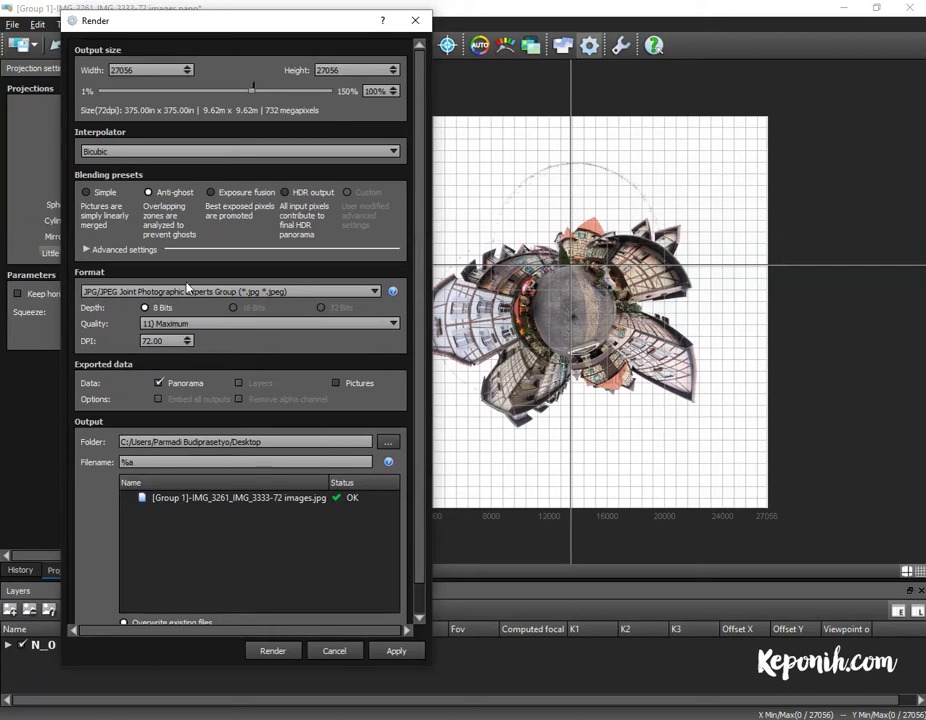
pyautogui.click(213, 324)
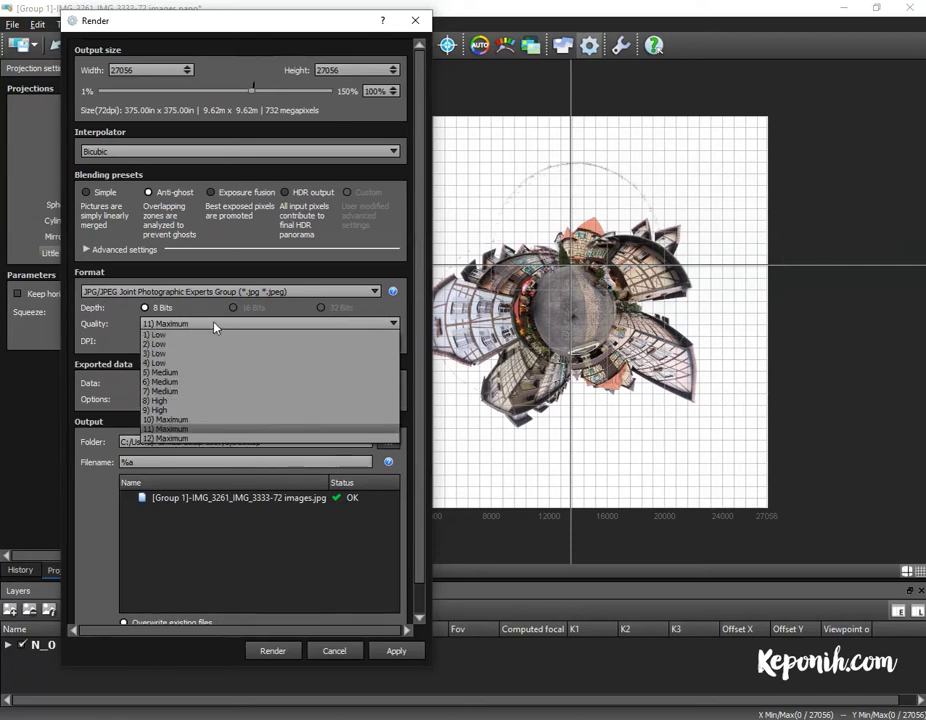
pyautogui.click(198, 440)
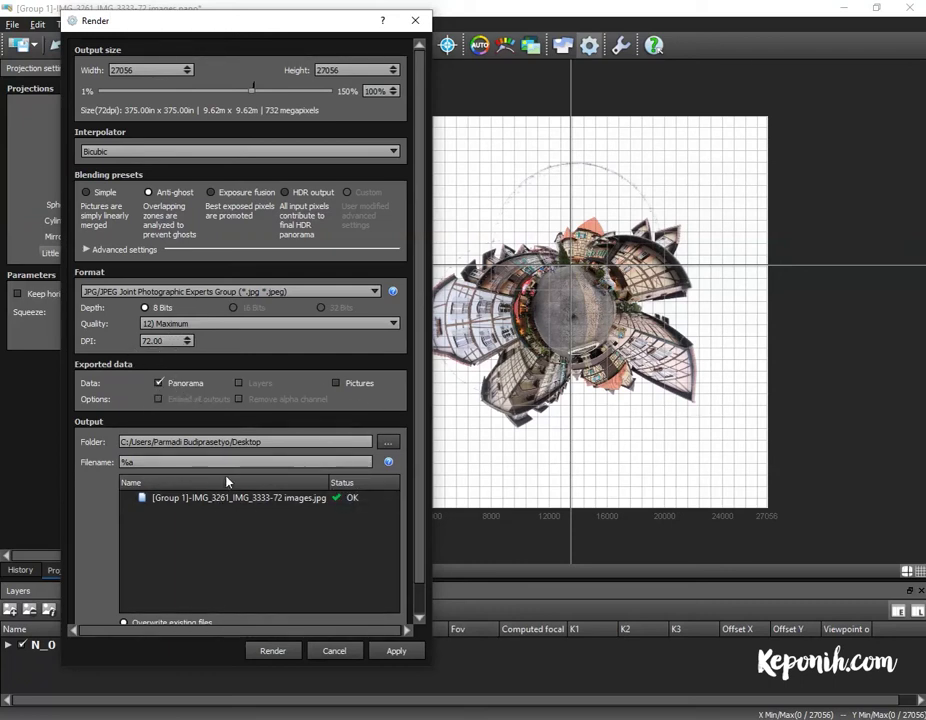
pyautogui.click(286, 651)
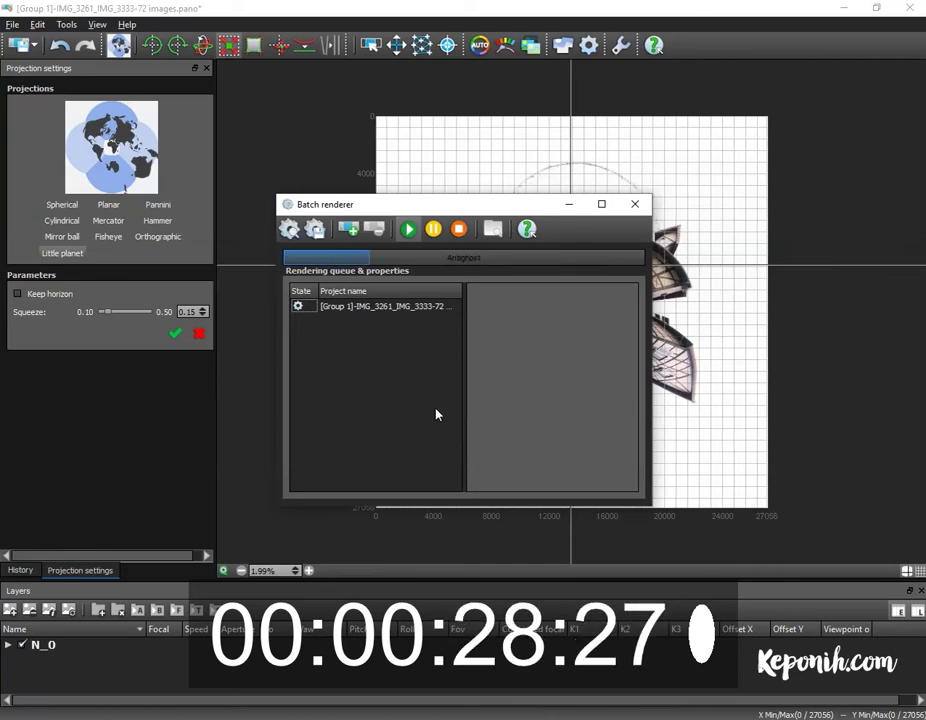
# Step: Check the computer's memory usage in Task Manager, arranging its window beside the batch renderer
pyautogui.hotkey('ctrl', 'shift', 'Escape')
pyautogui.moveTo(330, 204); pyautogui.dragTo(84, 51)
pyautogui.moveTo(720, 255); pyautogui.dragTo(522, 163)
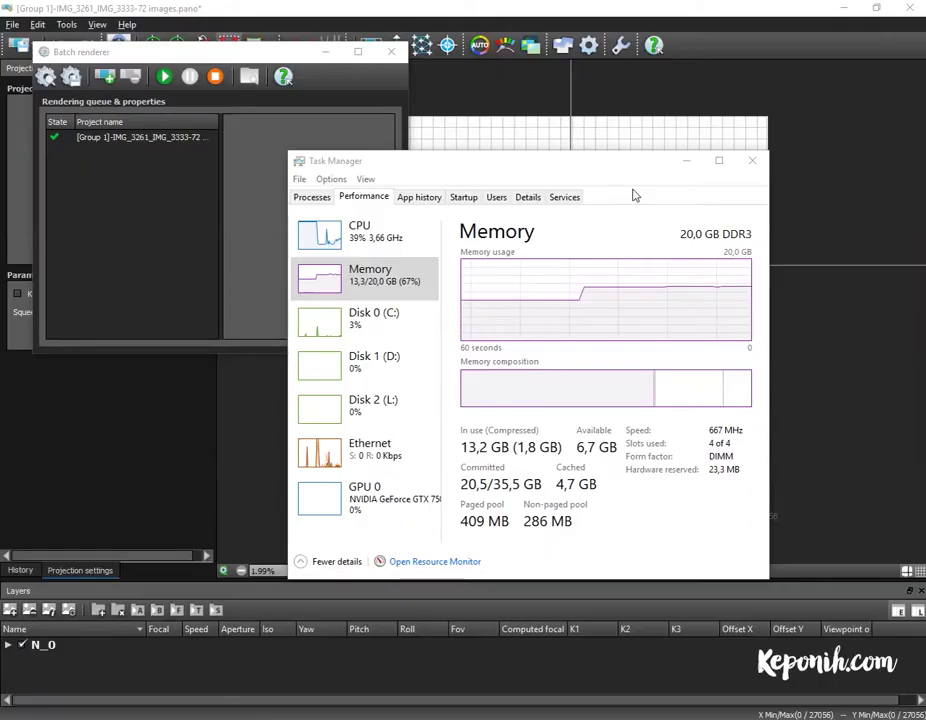
pyautogui.moveTo(469, 169); pyautogui.dragTo(505, 166)
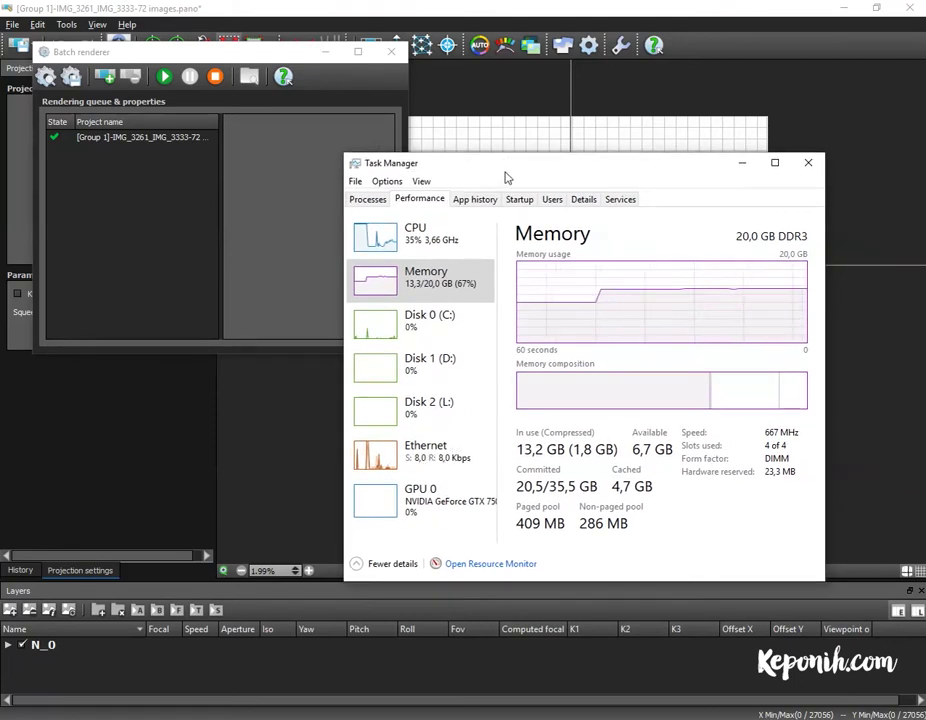
pyautogui.moveTo(504, 174); pyautogui.dragTo(489, 182)
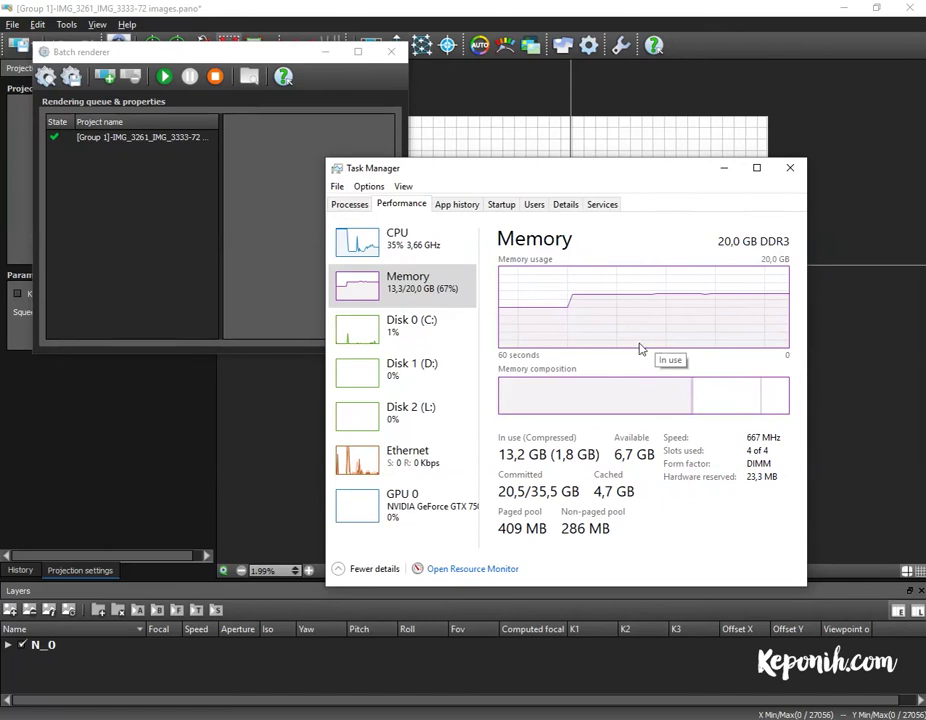
pyautogui.moveTo(436, 172); pyautogui.dragTo(489, 210)
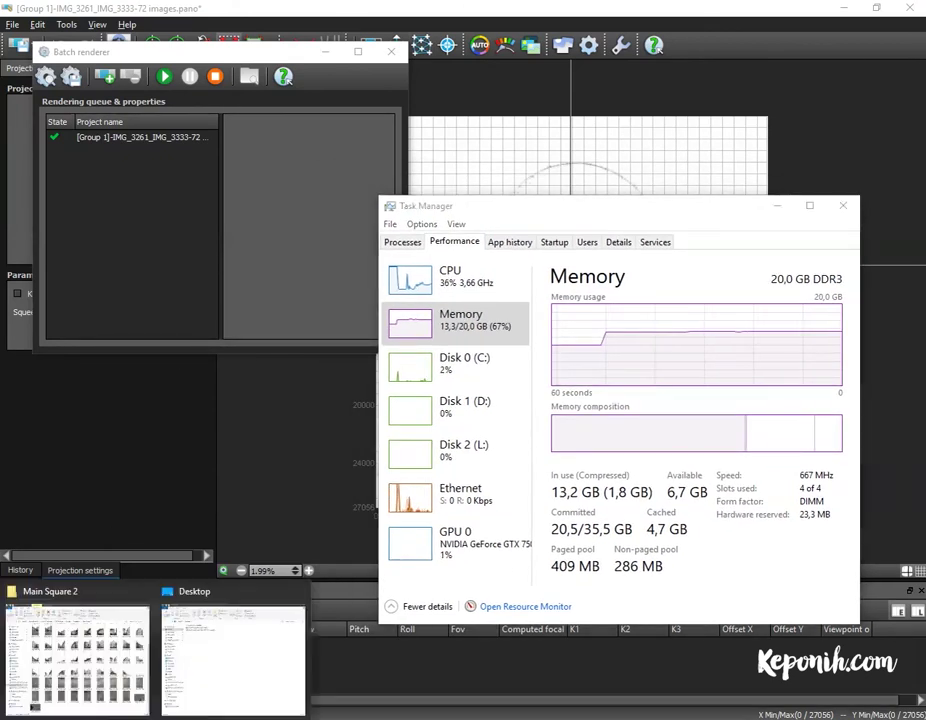
# Step: Switch to the Desktop folder in File Explorer and check the rendered JPG's file size in its properties
pyautogui.click(200, 647)
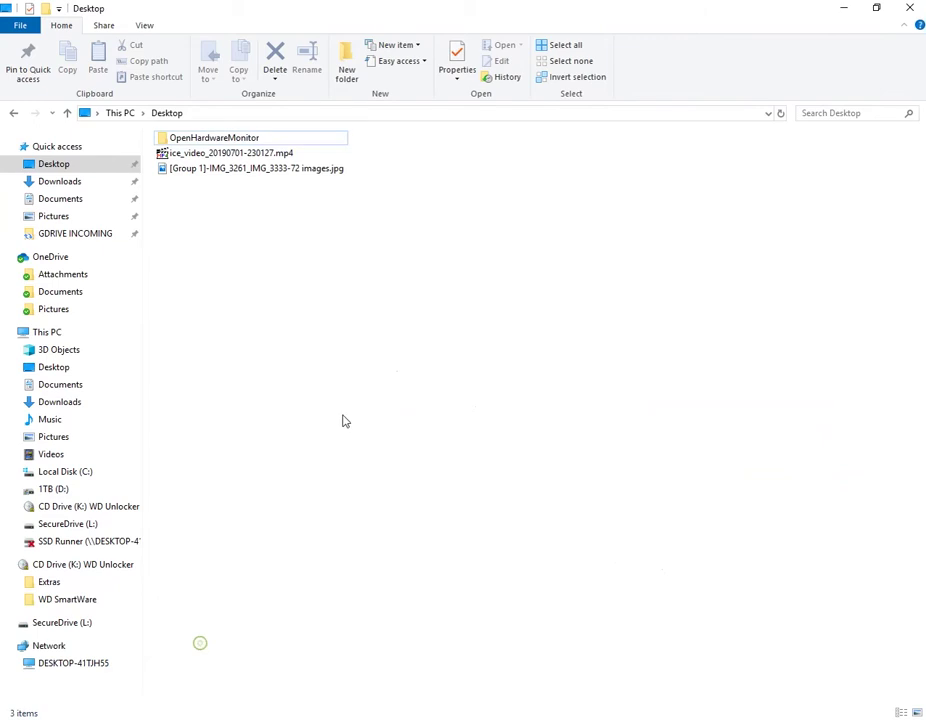
pyautogui.click(277, 172)
pyautogui.rightClick(277, 172)
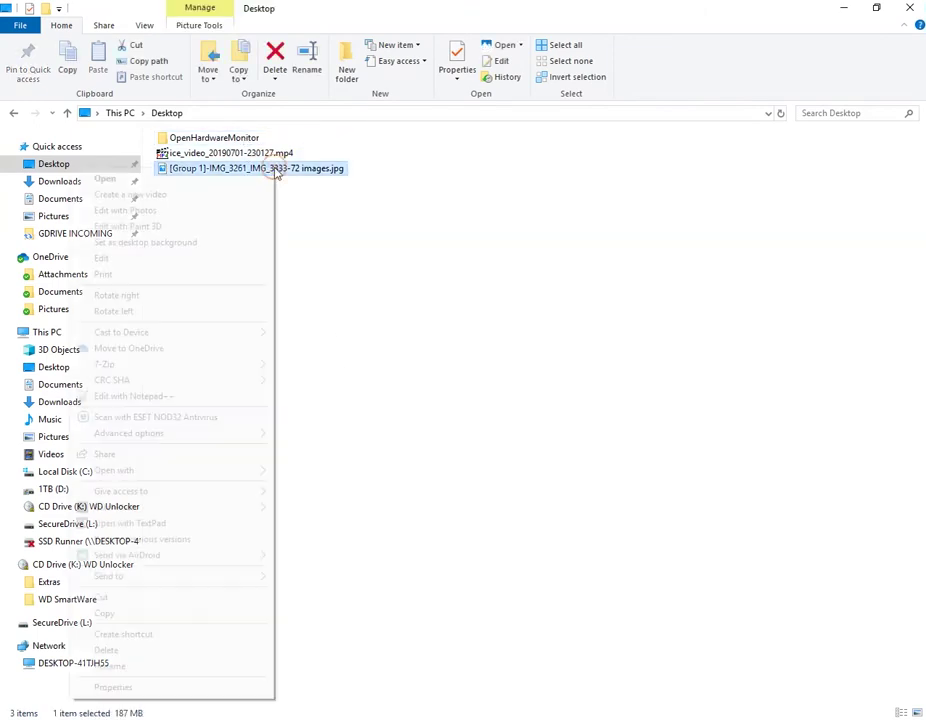
pyautogui.click(243, 687)
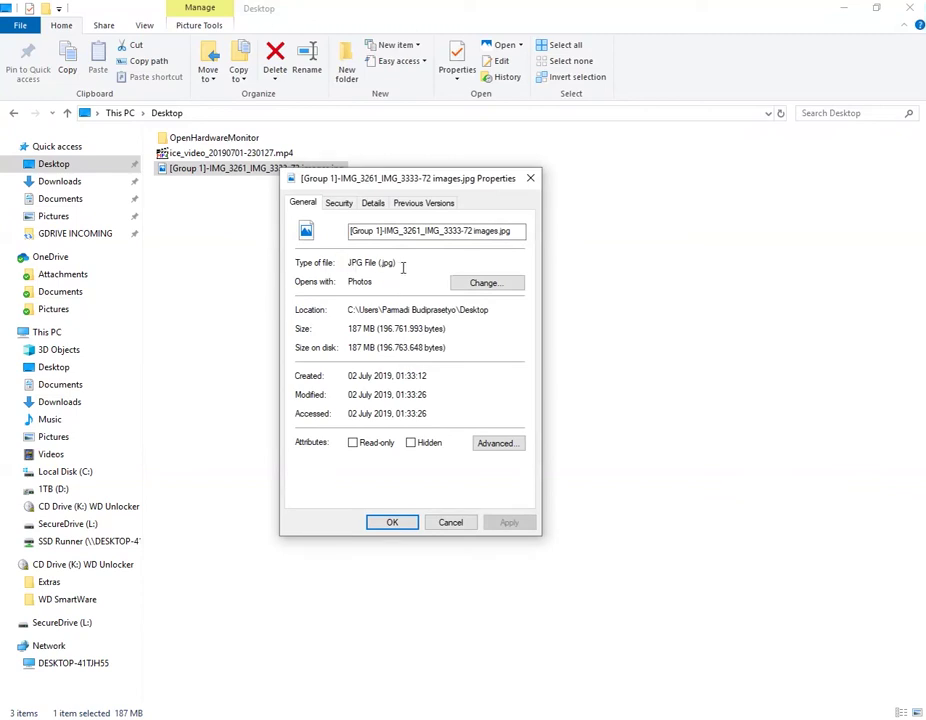
pyautogui.moveTo(349, 329); pyautogui.dragTo(390, 333)
# Step: Check the rendered image's pixel dimensions in its detailed properties and close the properties
pyautogui.click(373, 203)
pyautogui.moveTo(525, 262); pyautogui.dragTo(531, 311)
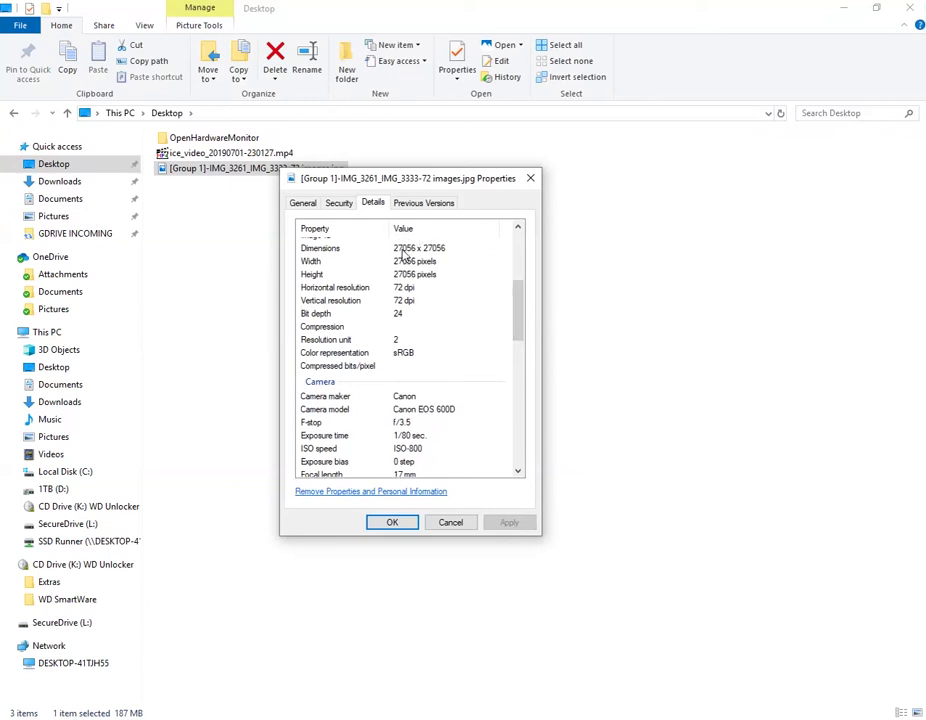
pyautogui.click(404, 250)
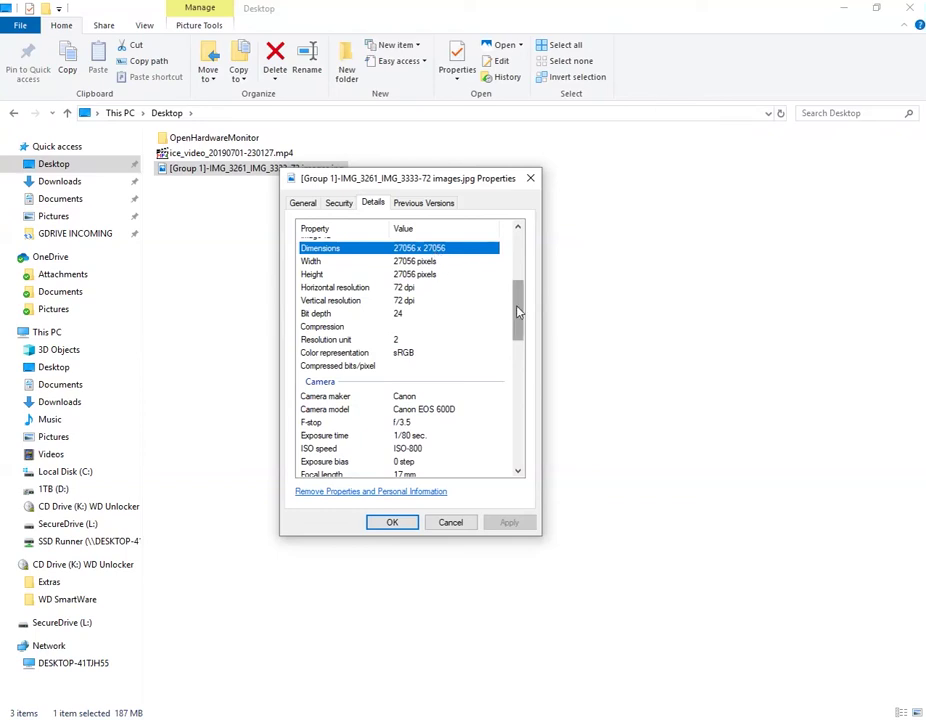
pyautogui.click(443, 521)
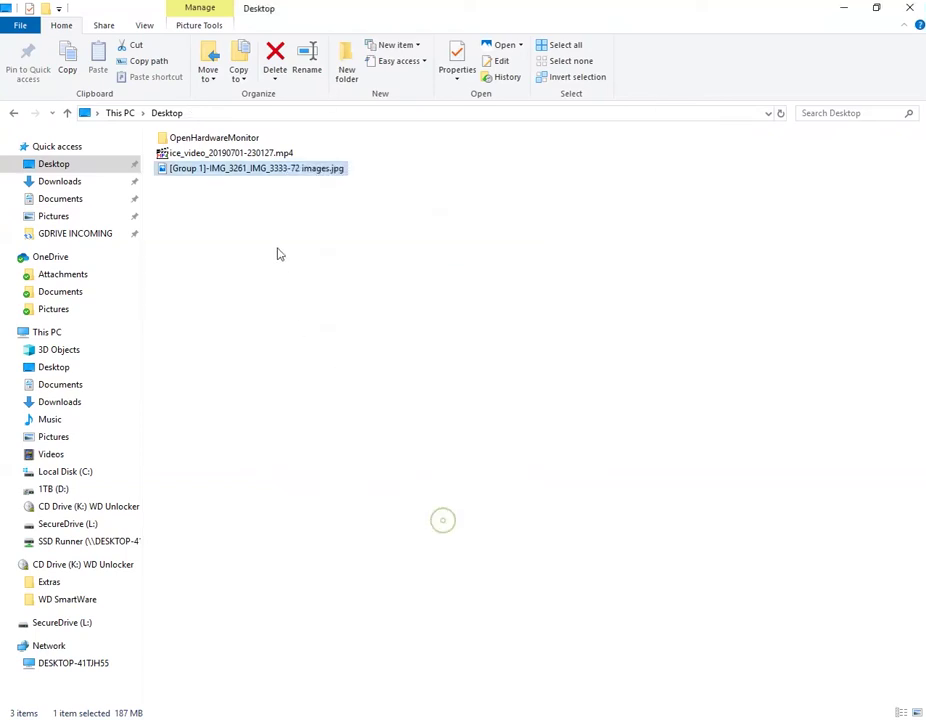
# Step: Open the rendered JPG in Photos and enlarge the little planet to examine its buildings and central paving
pyautogui.doubleClick(277, 177)
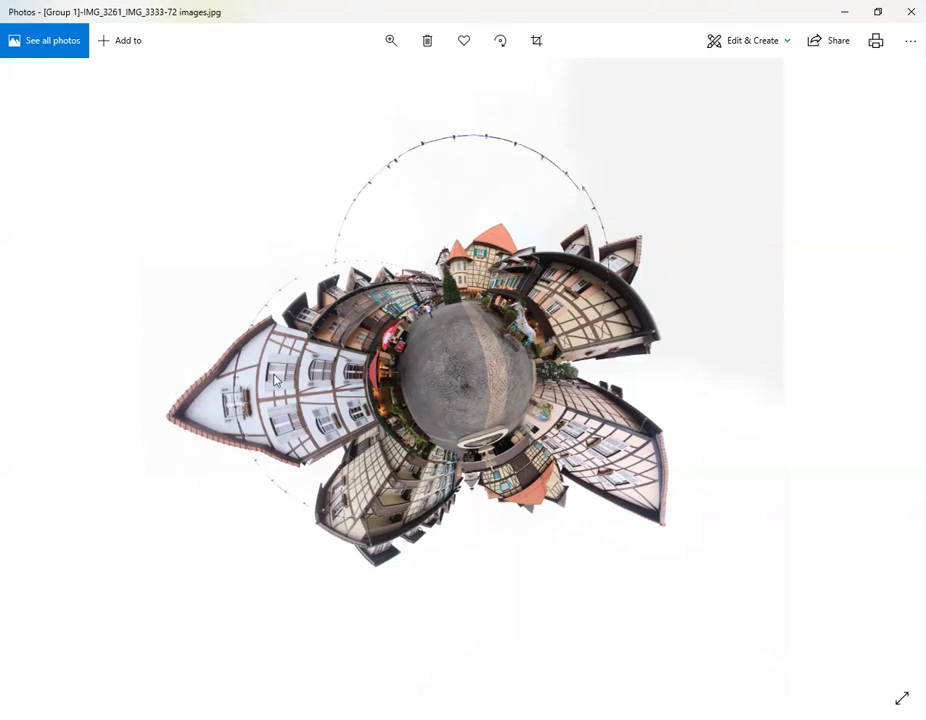
pyautogui.click(391, 40)
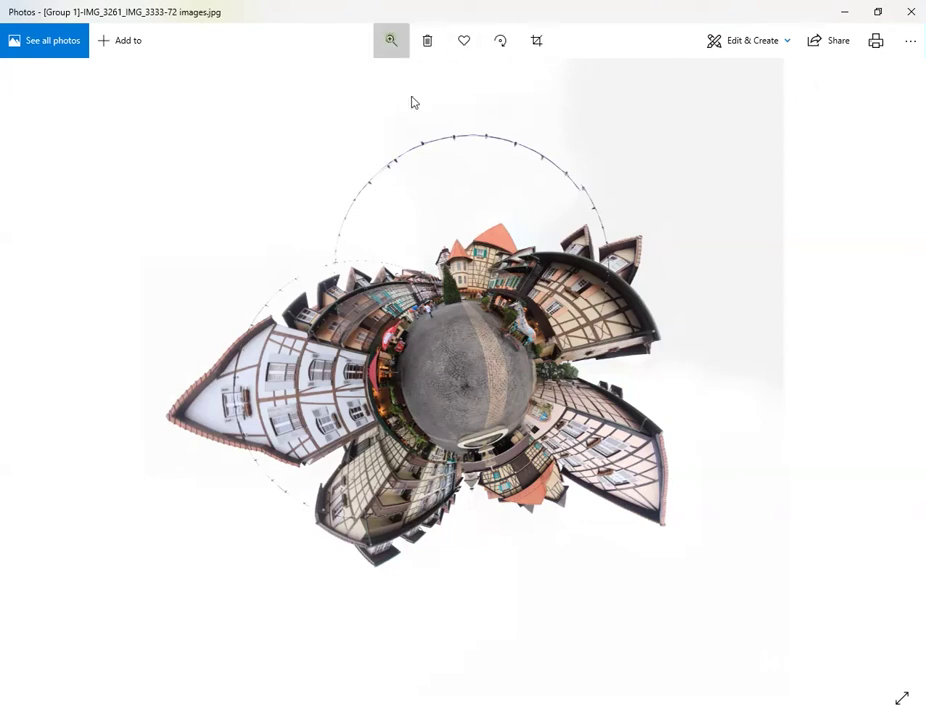
pyautogui.moveTo(331, 83); pyautogui.dragTo(331, 85)
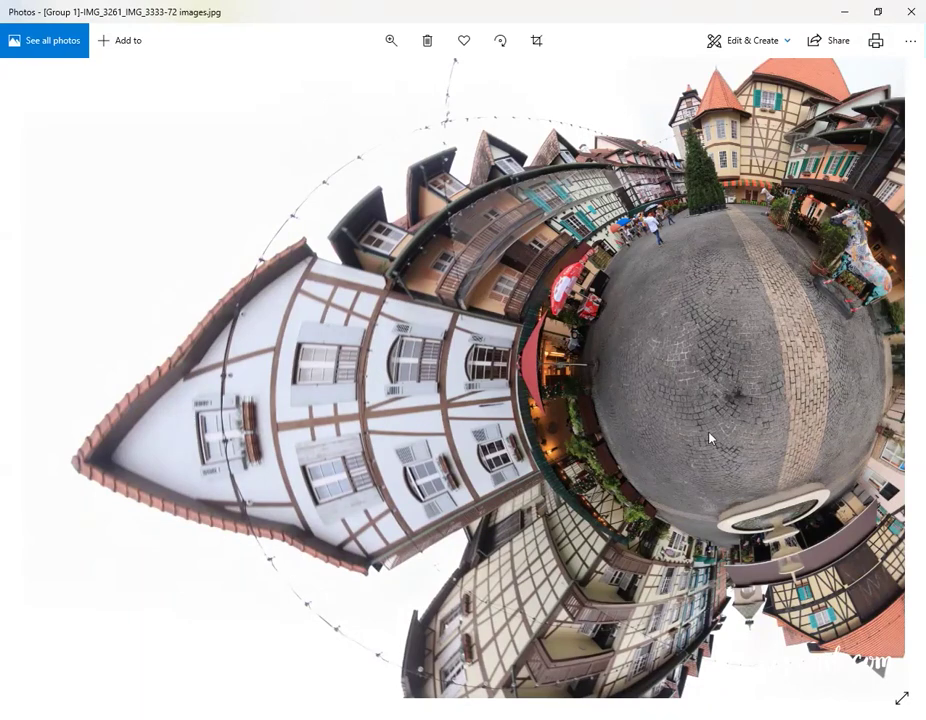
pyautogui.moveTo(703, 440); pyautogui.dragTo(480, 293)
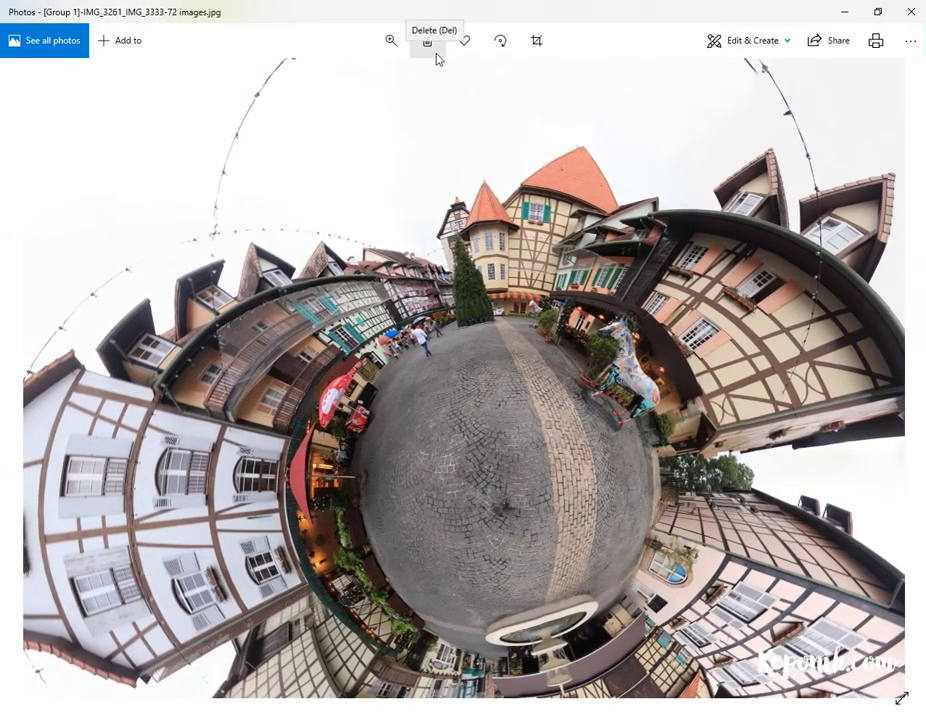
# Step: Examine the stitched details up close: the paving, the painted horse statue, the pink half-timbered house and the people near the umbrellas
pyautogui.click(393, 44)
pyautogui.moveTo(330, 78)
pyautogui.mouseDown()
pyautogui.moveTo(324, 83)
pyautogui.moveTo(337, 87)
pyautogui.mouseUp()
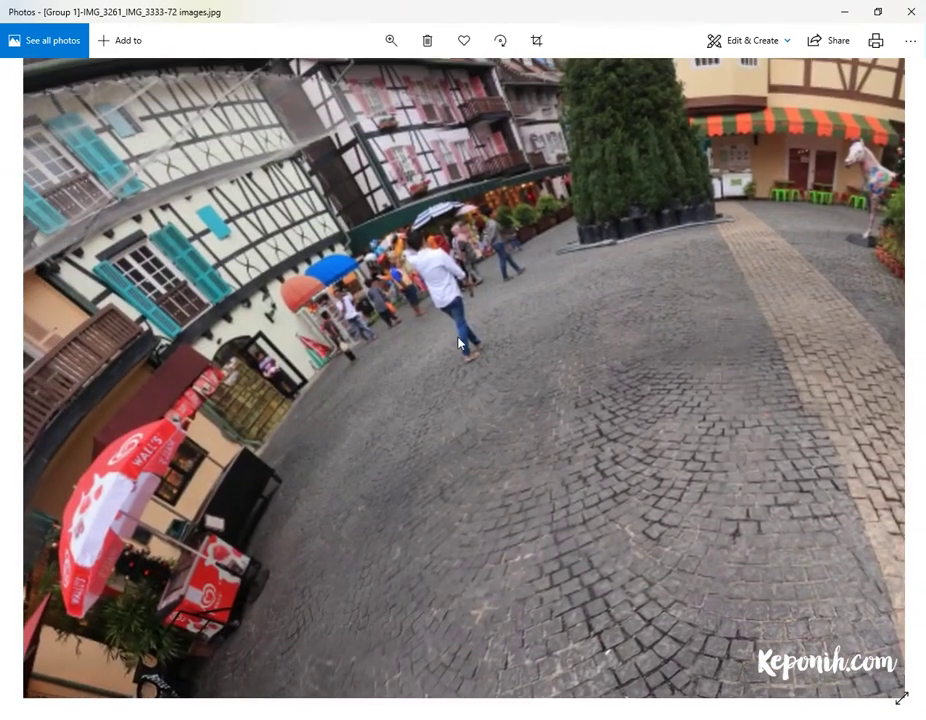
pyautogui.moveTo(715, 612); pyautogui.dragTo(405, 231)
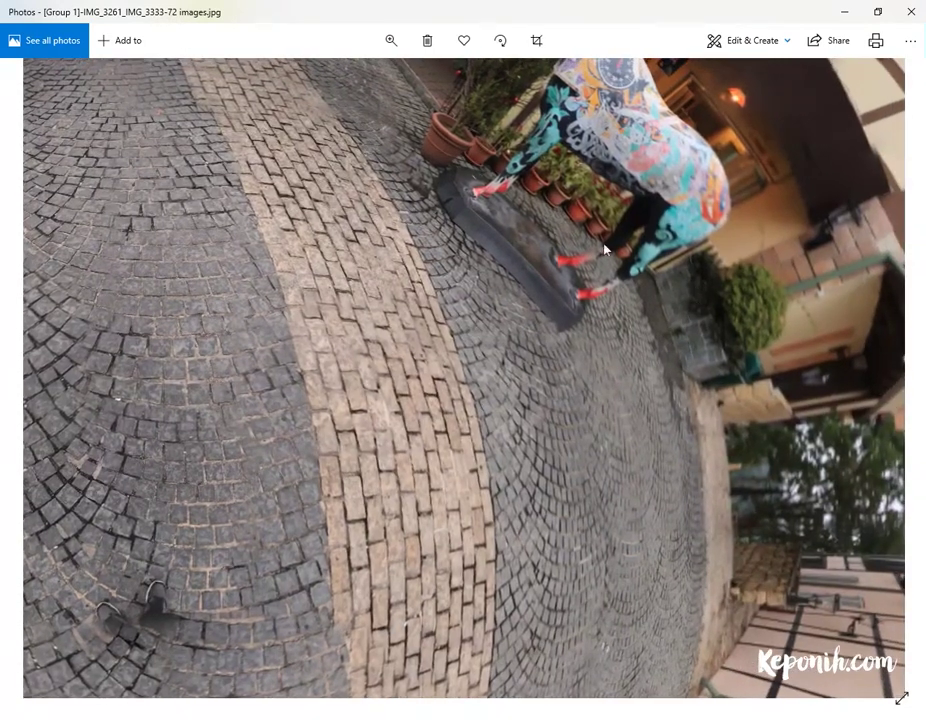
pyautogui.moveTo(606, 248); pyautogui.dragTo(477, 287)
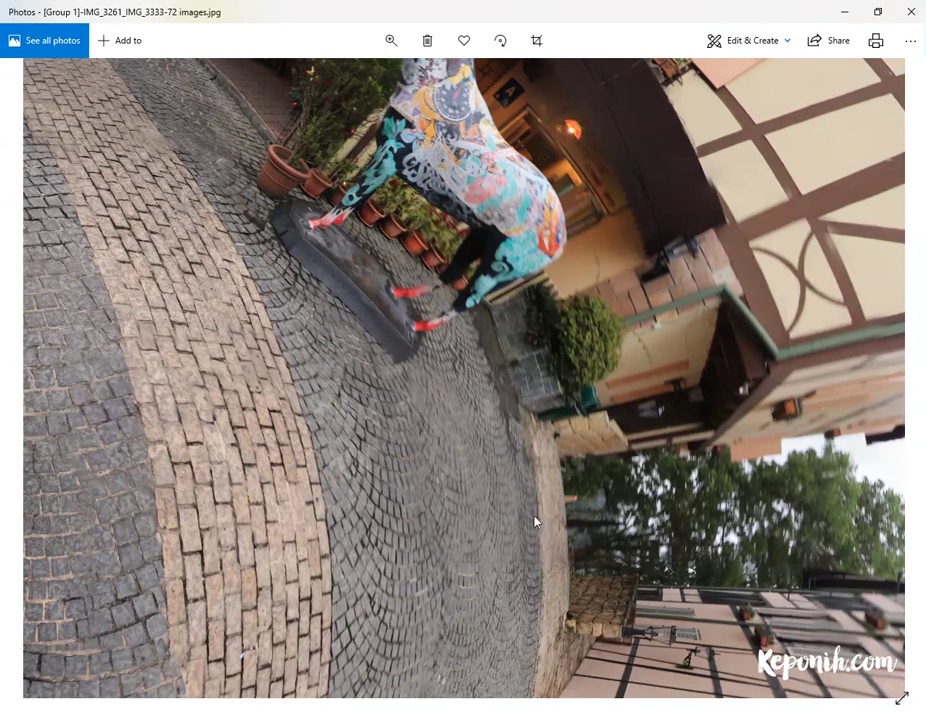
pyautogui.moveTo(694, 530); pyautogui.dragTo(520, 336)
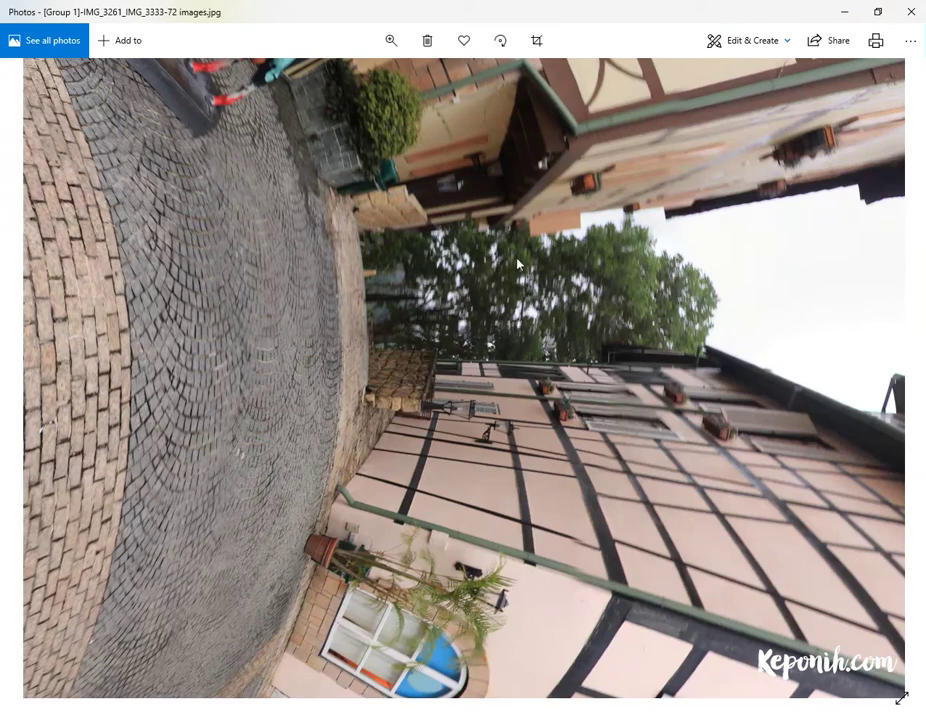
pyautogui.moveTo(391, 365); pyautogui.dragTo(431, 361)
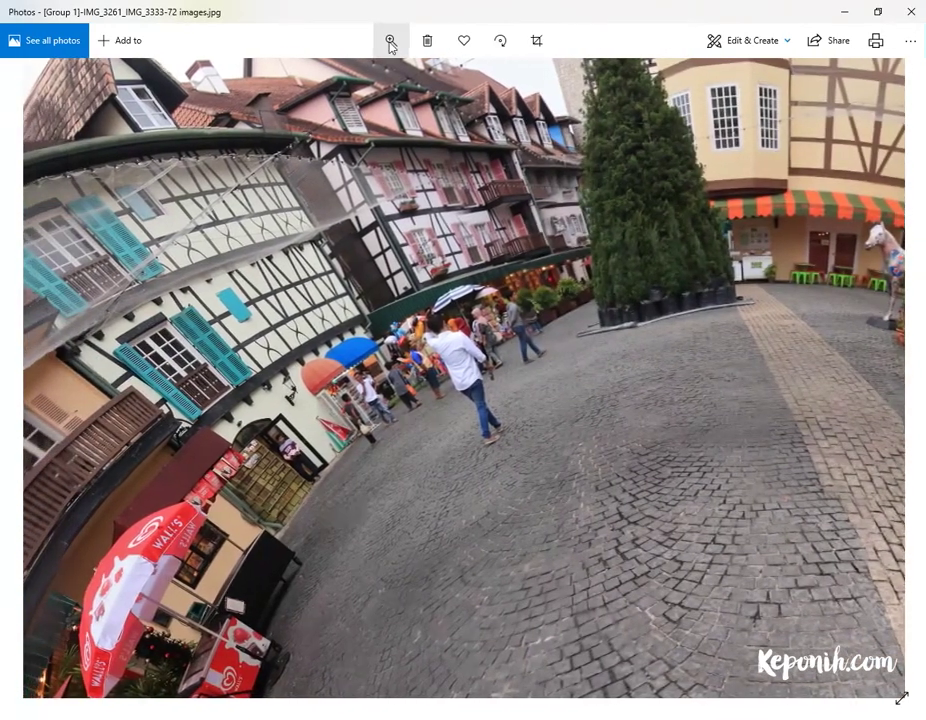
pyautogui.click(390, 40)
pyautogui.moveTo(336, 76); pyautogui.dragTo(355, 76)
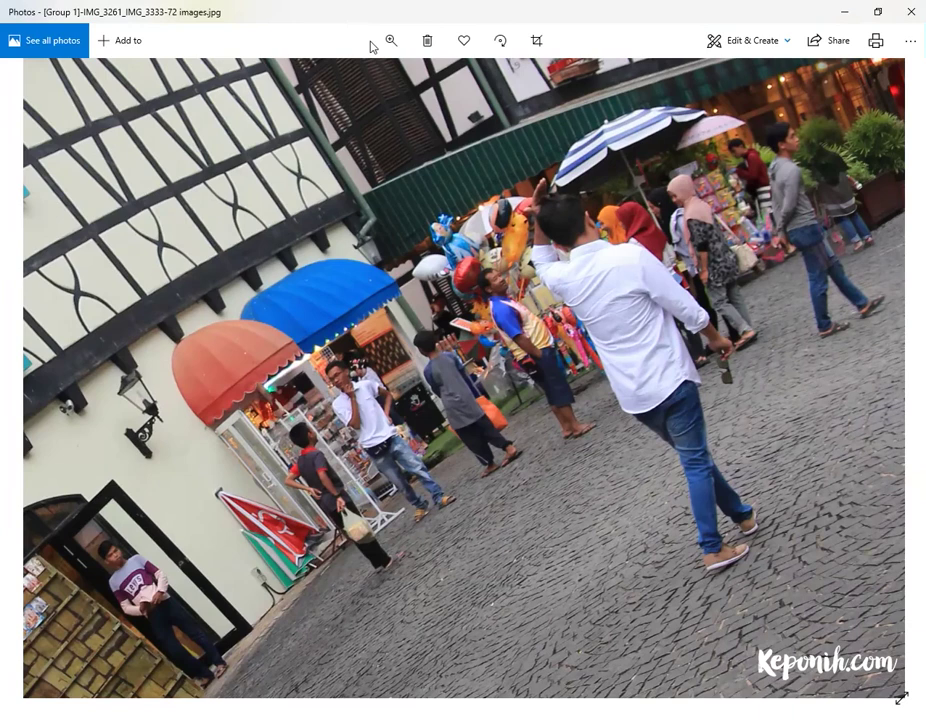
# Step: Examine the tree, patterned roof tiles and cream wall up close, and return to the view of the whole little planet
pyautogui.click(390, 42)
pyautogui.moveTo(355, 76); pyautogui.dragTo(376, 83)
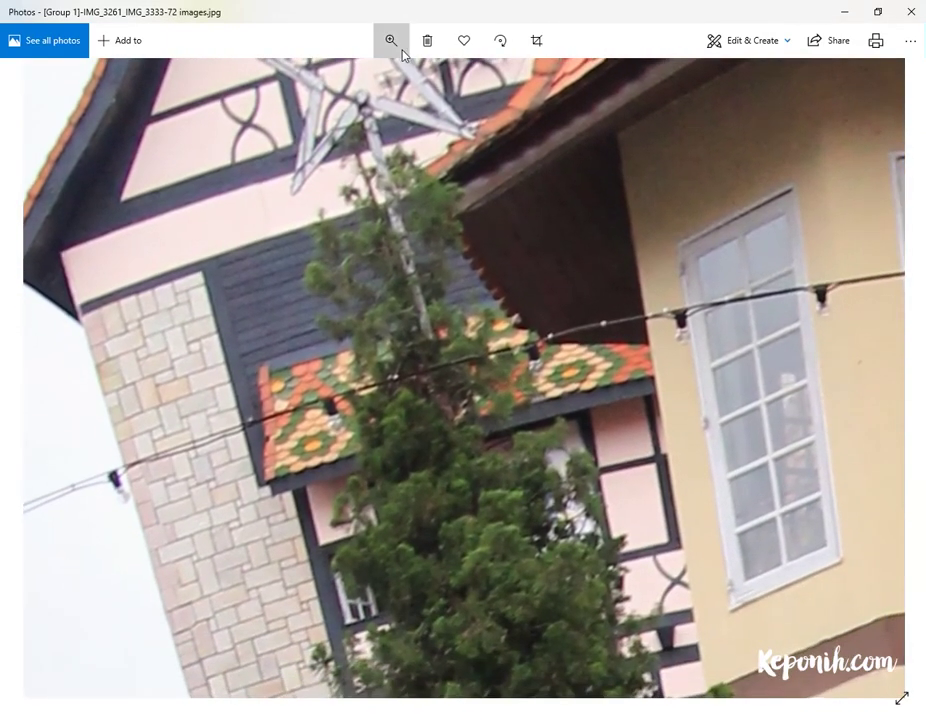
pyautogui.click(391, 39)
pyautogui.moveTo(370, 76); pyautogui.dragTo(329, 80)
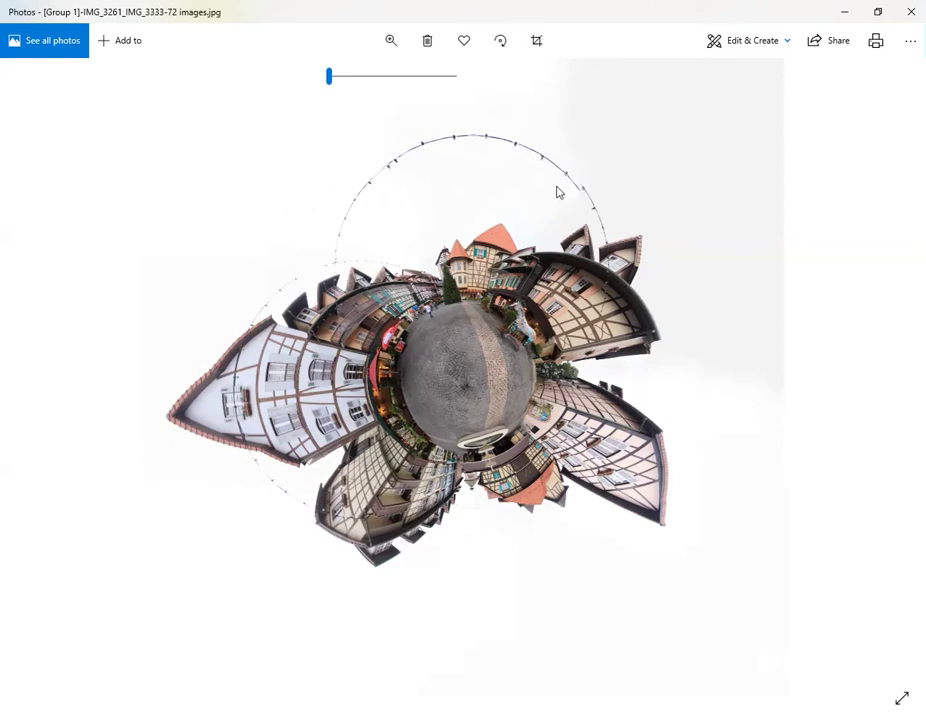
pyautogui.moveTo(327, 79)
pyautogui.mouseDown()
pyautogui.moveTo(347, 87)
pyautogui.moveTo(318, 92)
pyautogui.mouseUp()
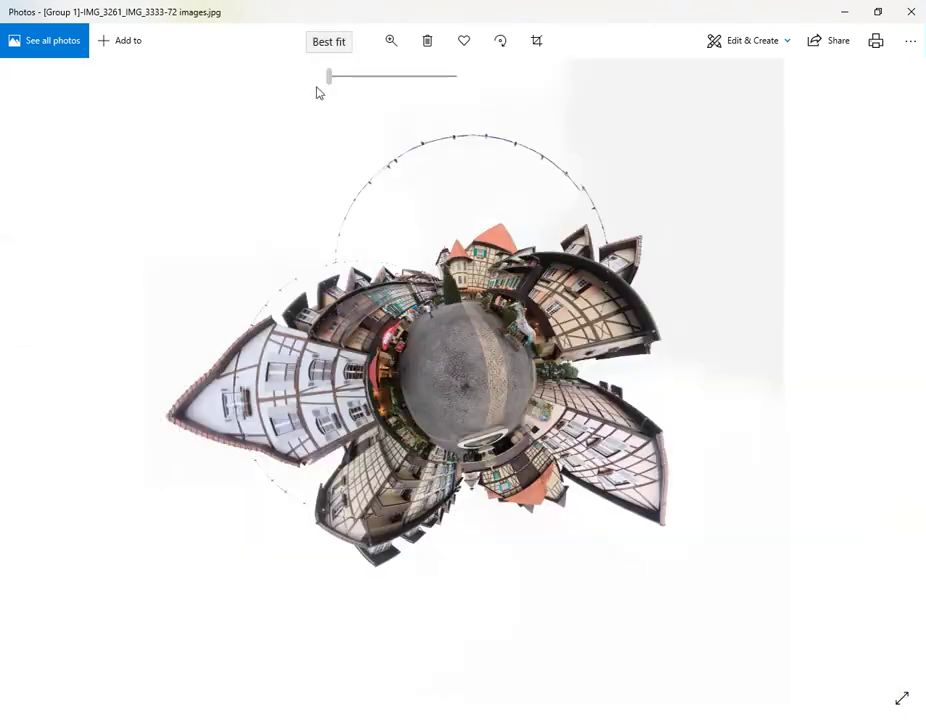
# Step: Inspect the string of lights above the roofs up close for stitching errors, and return to the full view of the planet
pyautogui.click(391, 40)
pyautogui.moveTo(331, 77); pyautogui.dragTo(337, 80)
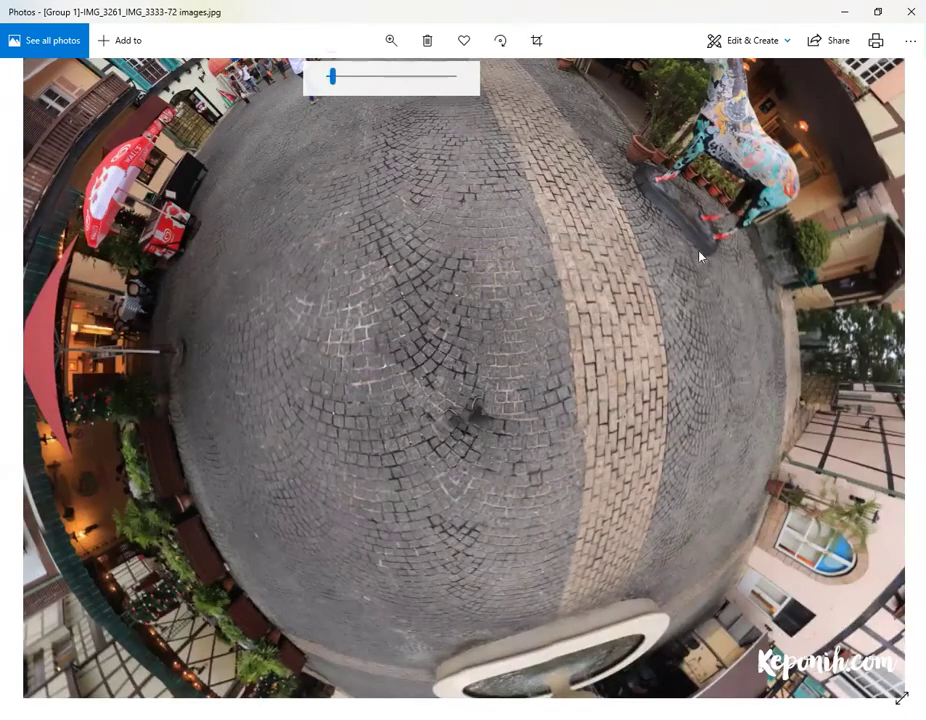
pyautogui.scroll(10, 700, 257)
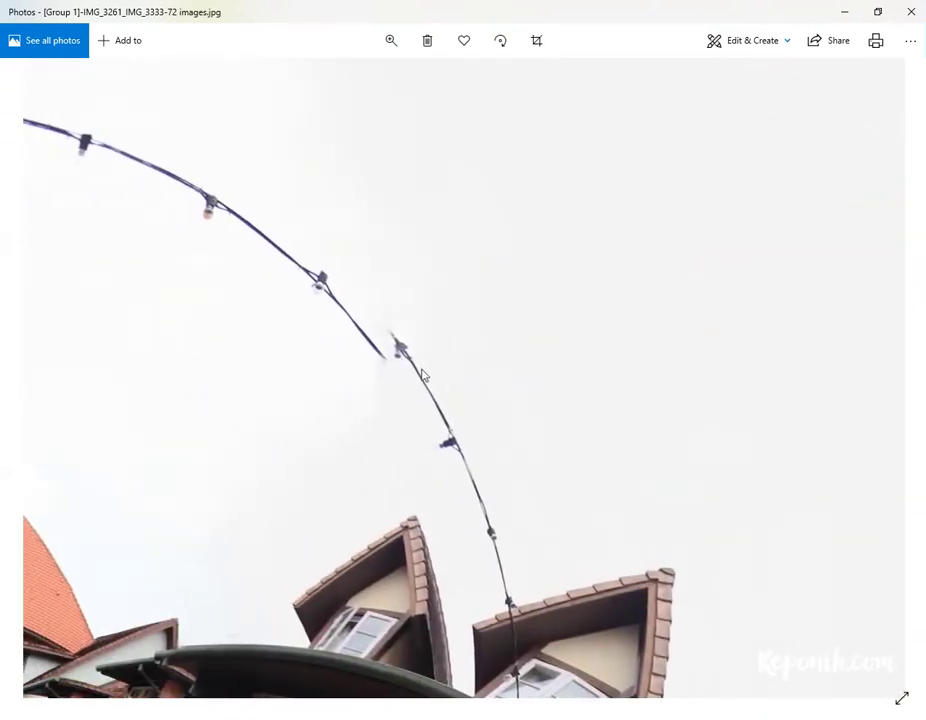
pyautogui.click(380, 46)
pyautogui.moveTo(335, 83); pyautogui.dragTo(337, 87)
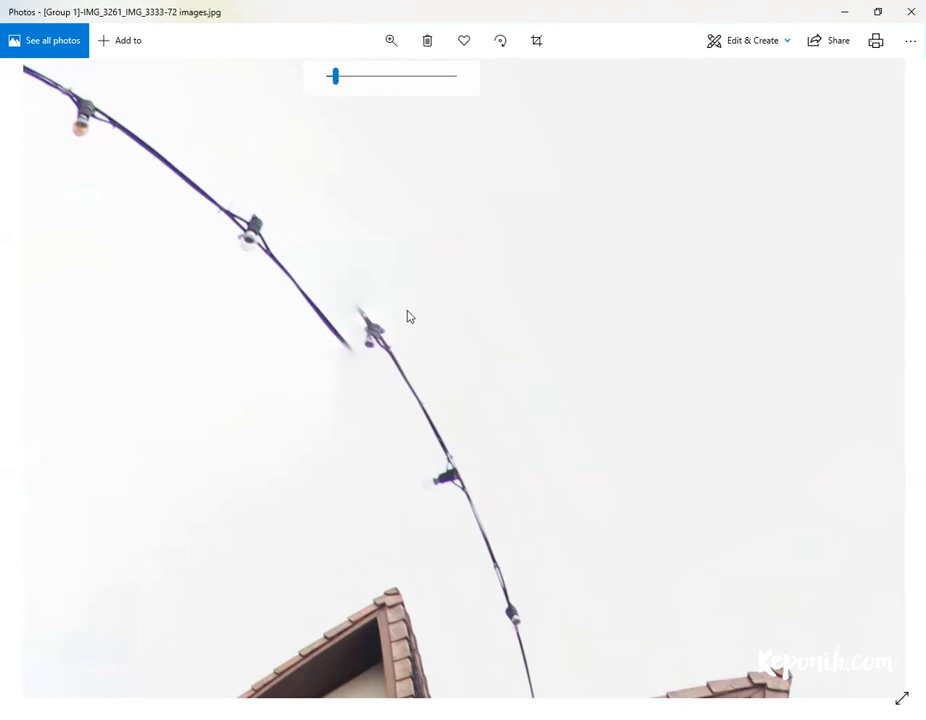
pyautogui.moveTo(337, 87); pyautogui.dragTo(334, 105)
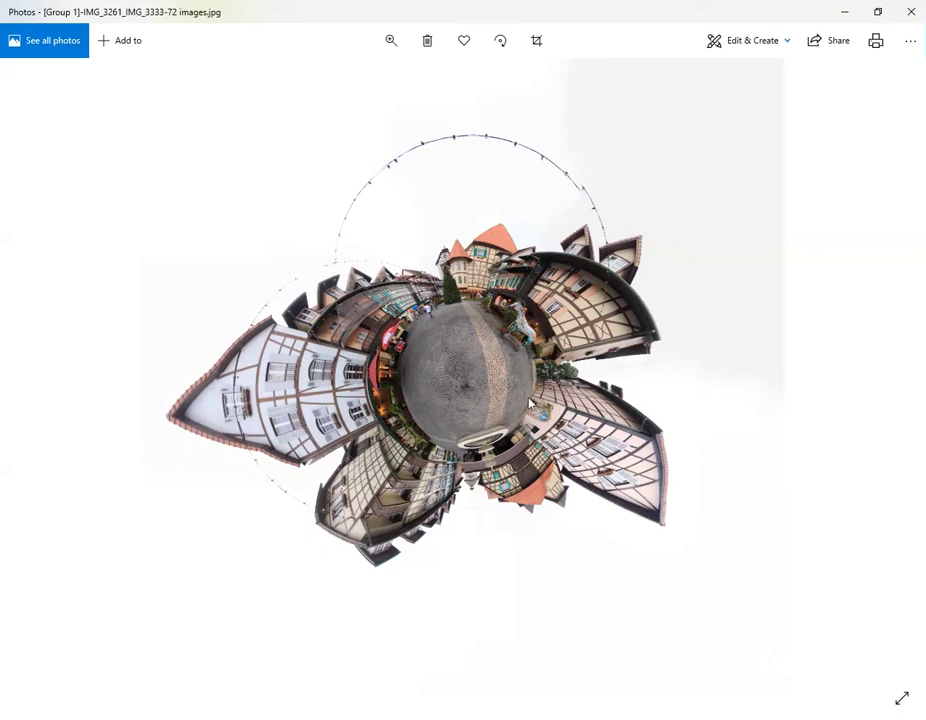
pyautogui.click(400, 40)
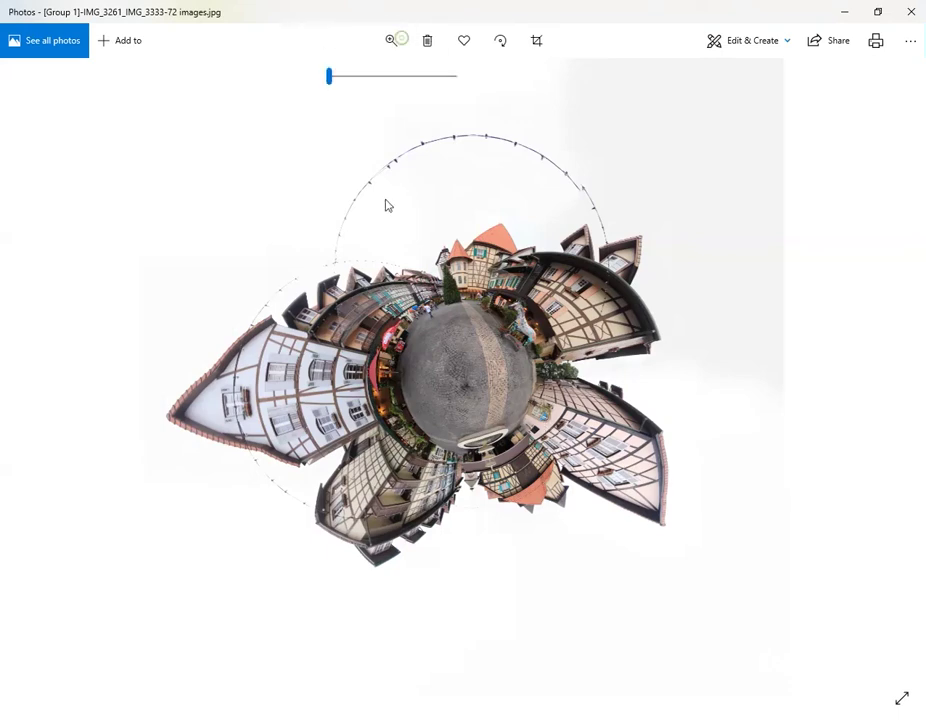
pyautogui.moveTo(333, 78); pyautogui.dragTo(331, 81)
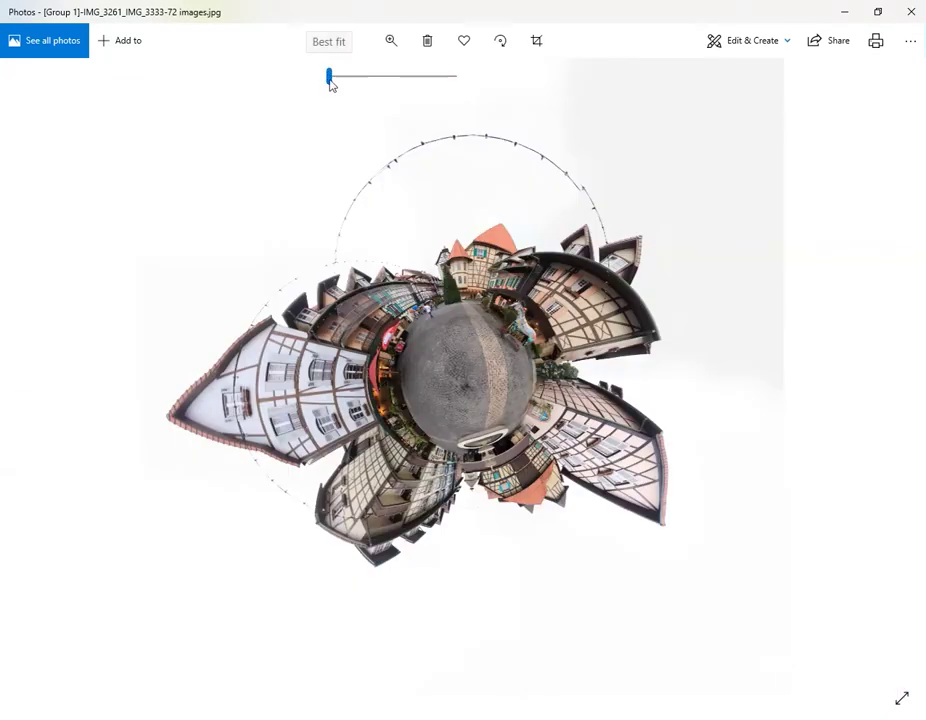
pyautogui.click(401, 217)
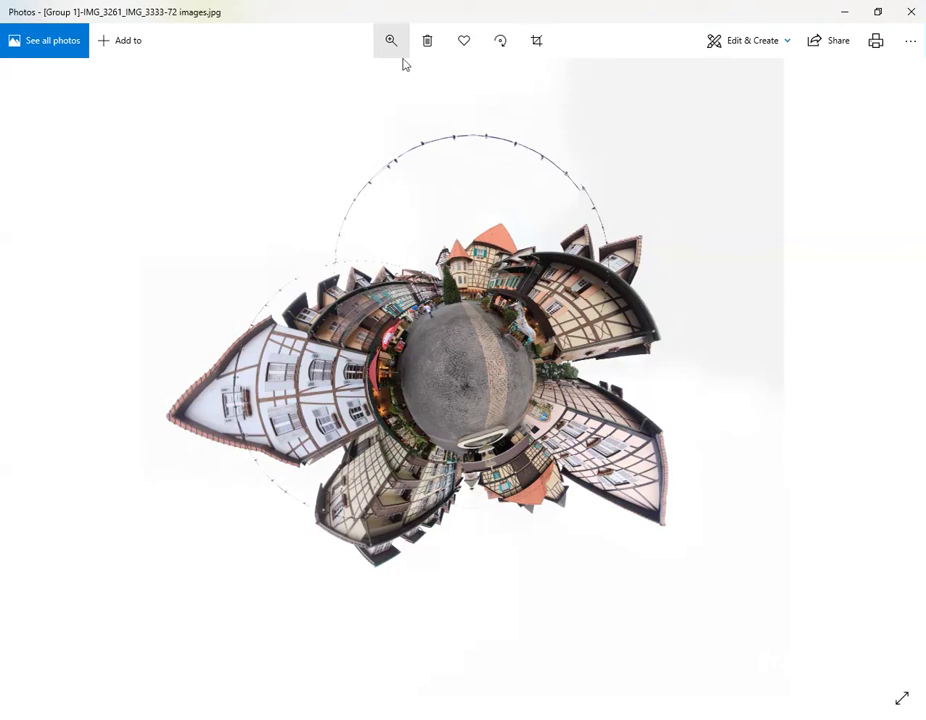